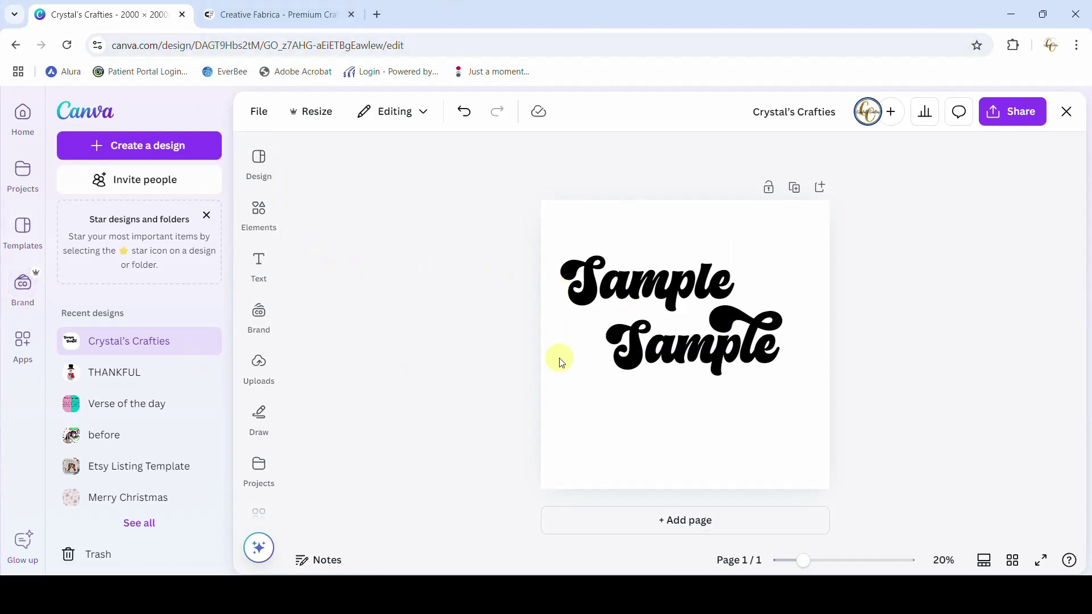
Step: Move the upper "Sample" text up on the page, away from the lower one, and deselect it
left_click_drag(593, 307, 605, 266)
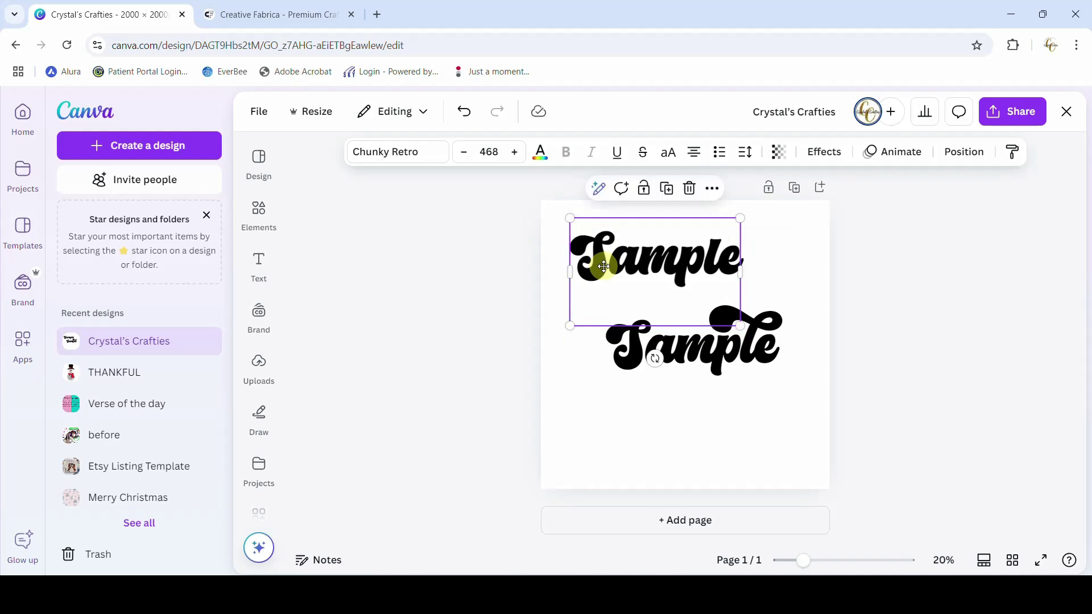
left_click(582, 458)
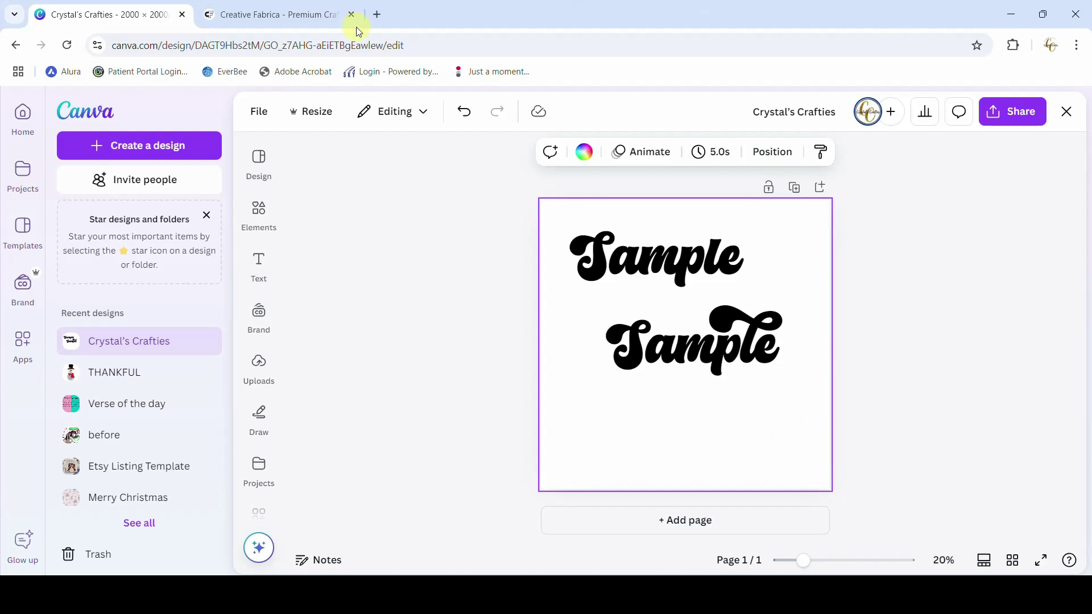
Step: Switch to Creative Fabrica and open the full listing of popular fonts from the Fonts section
left_click(271, 20)
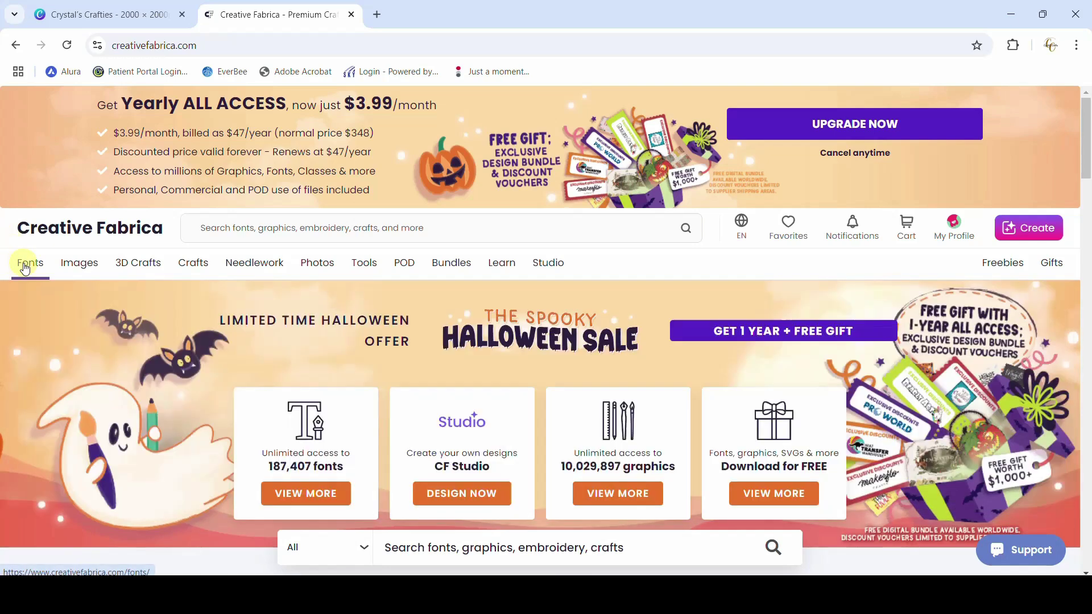
left_click(25, 268)
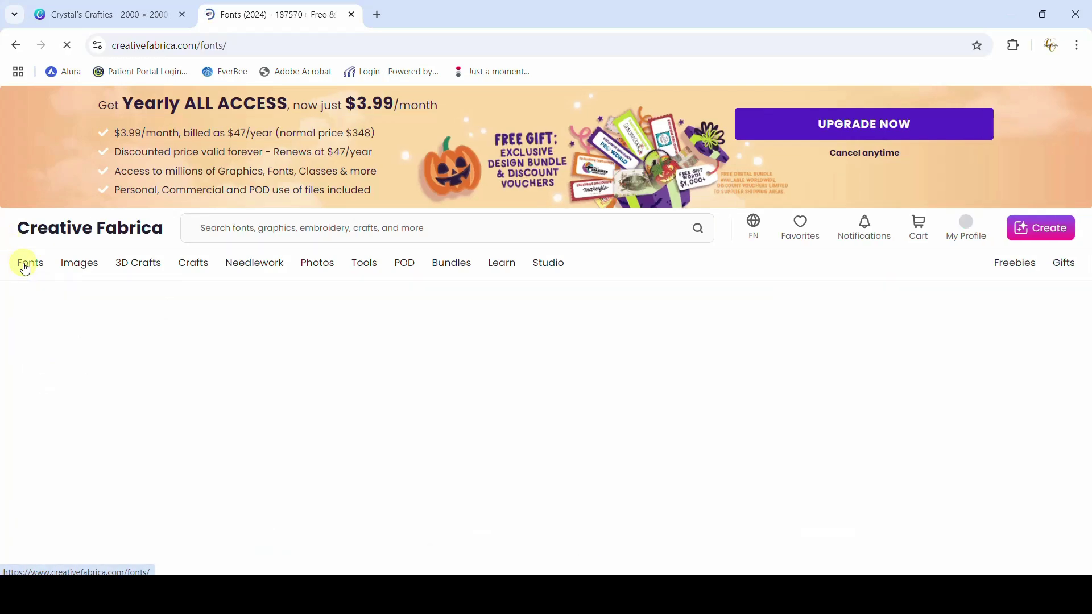
scroll(649, 421, "down", 6)
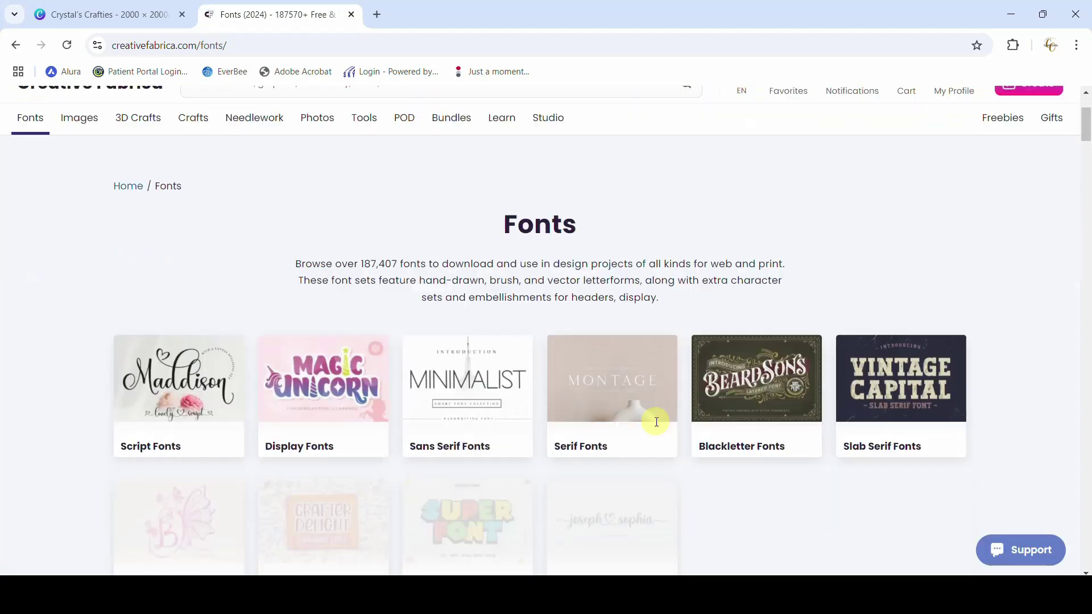
scroll(654, 421, "down", 5)
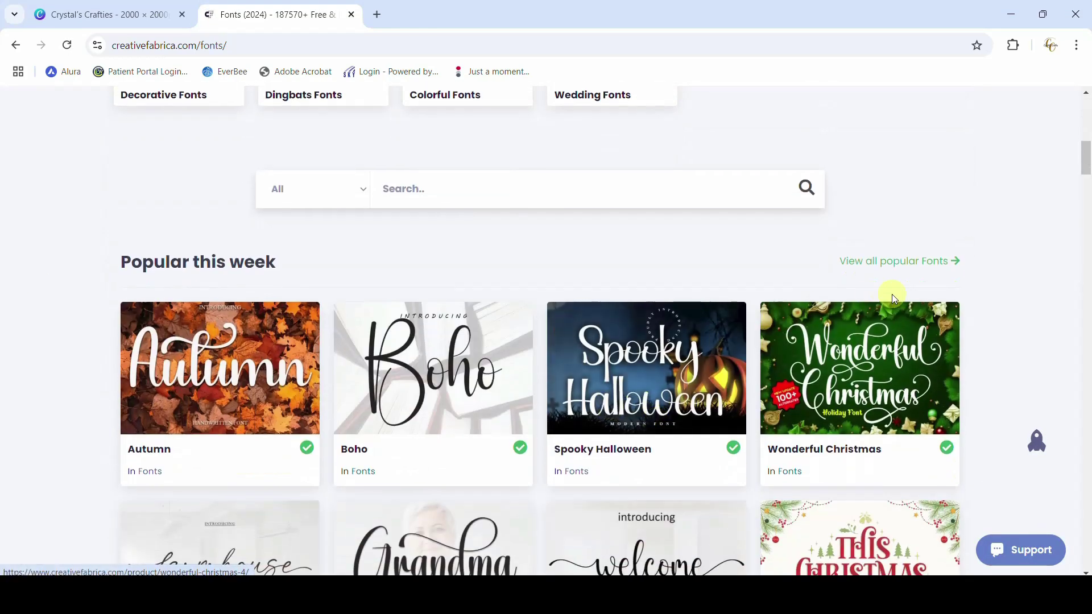
left_click(887, 263)
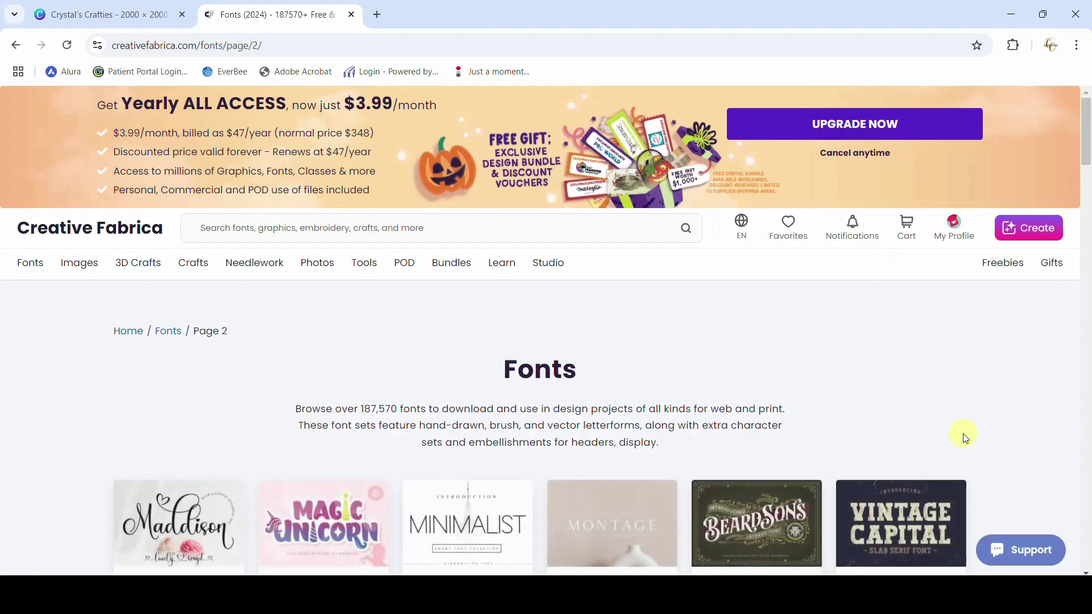
Step: Browse the second page of fonts and open the Comic Jungle font's product page
scroll(965, 437, "down", 4)
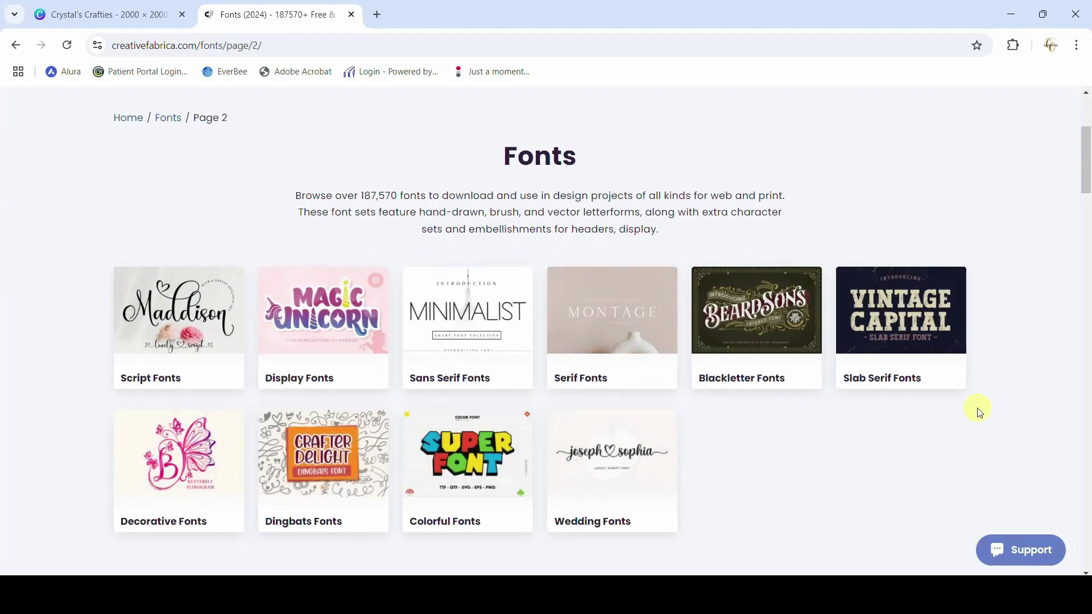
scroll(978, 407, "down", 6)
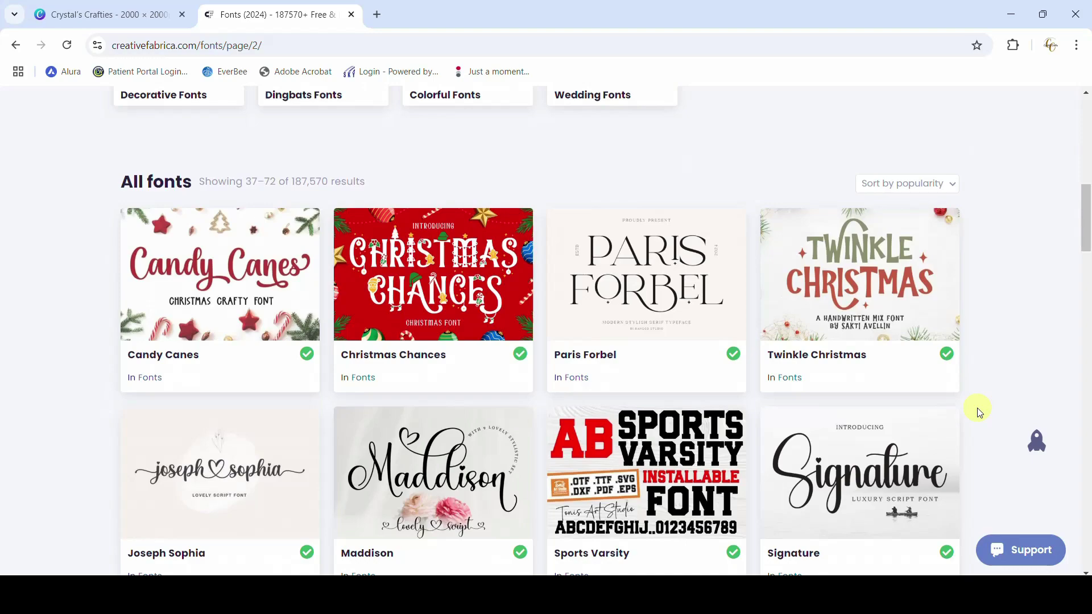
scroll(995, 325, "down", 5)
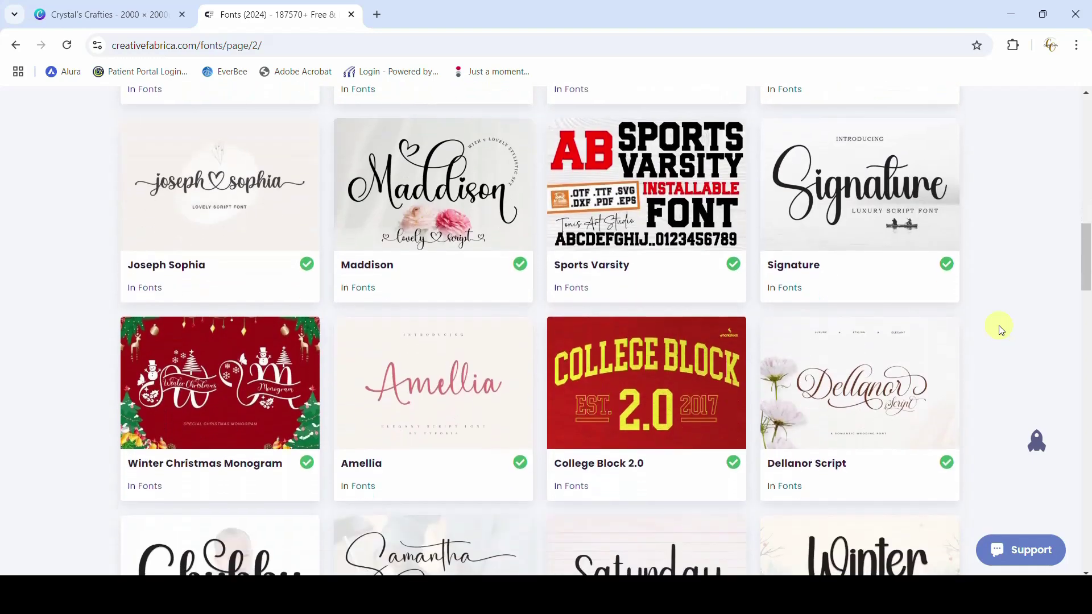
scroll(1001, 330, "down", 3)
scroll(1001, 330, "down", 6)
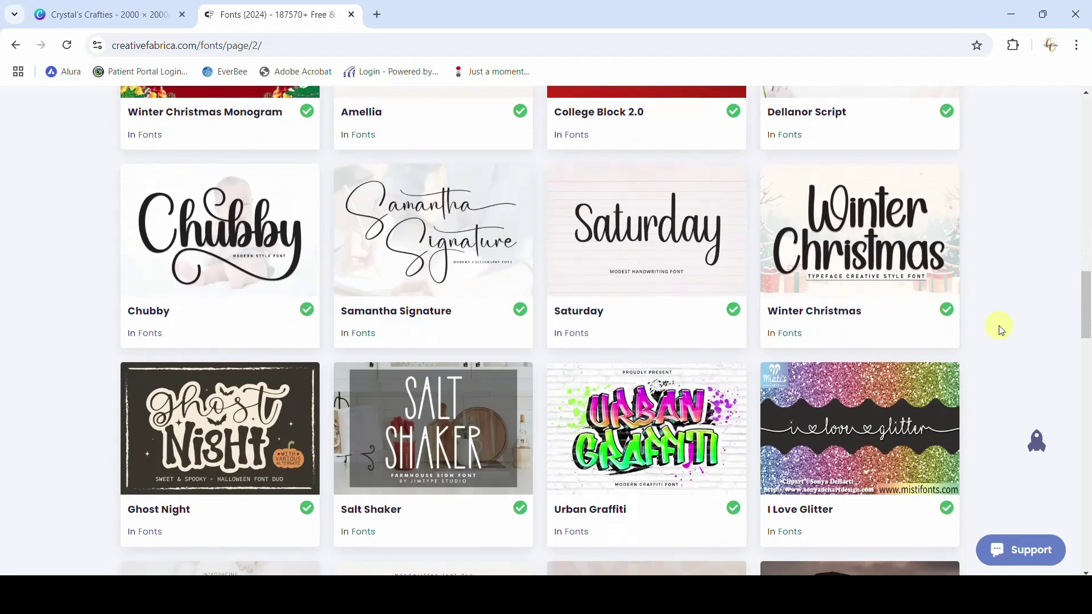
scroll(1001, 330, "down", 6)
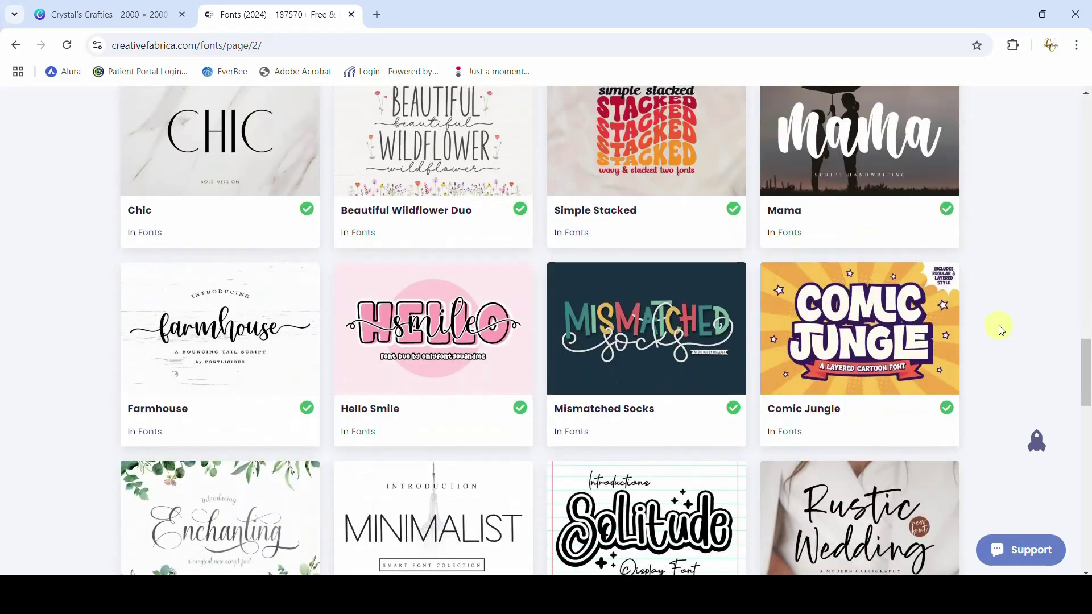
left_click(850, 356)
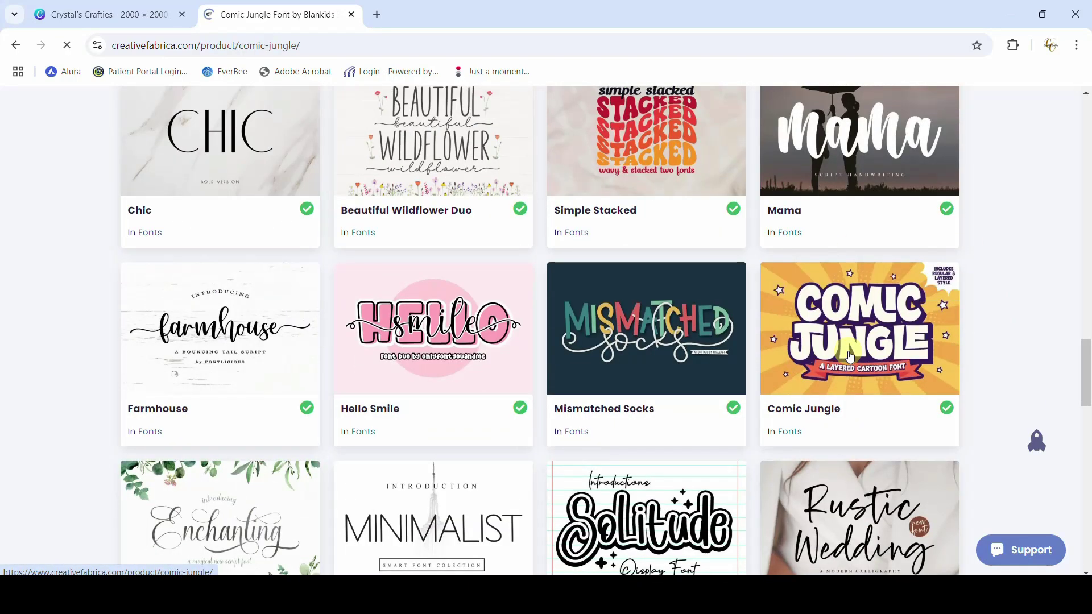
Step: Check the Comic Jungle product features for the PUA Encoded note about extra characters
scroll(820, 359, "down", 4)
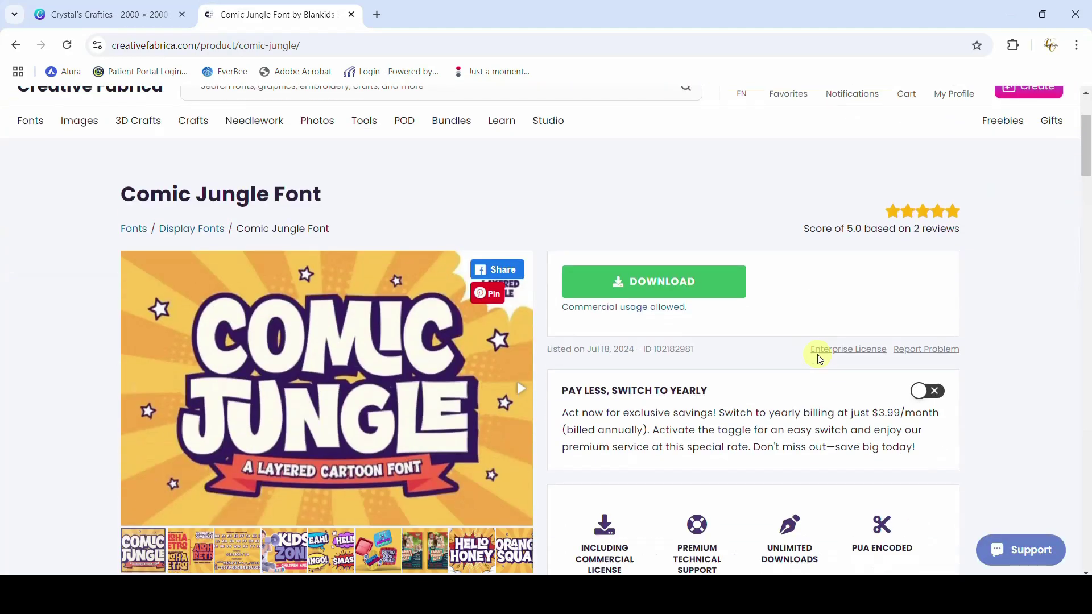
scroll(1007, 367, "down", 1)
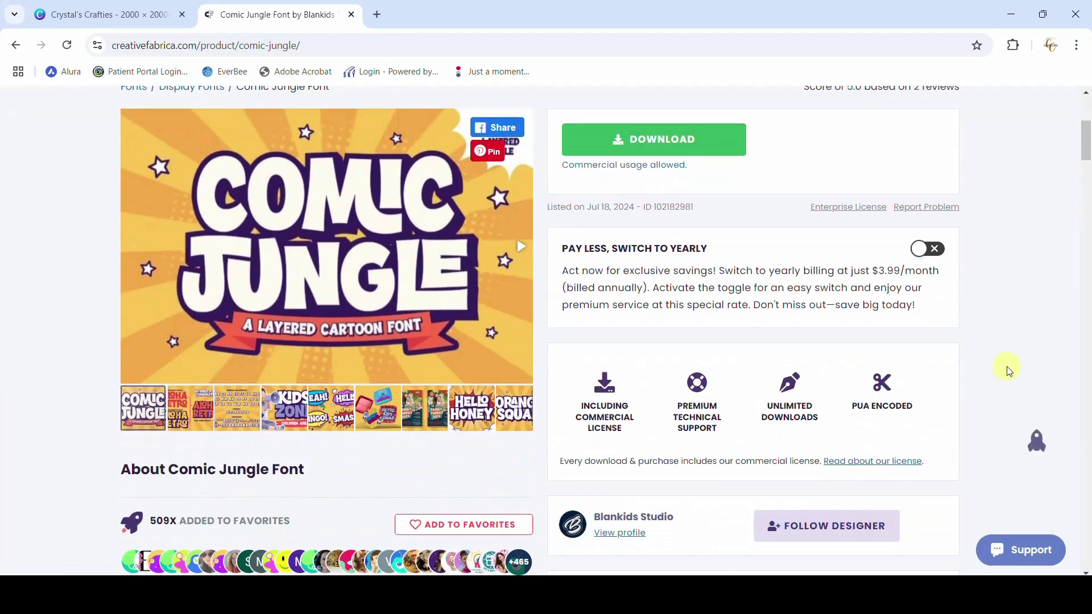
mouse_move(886, 420)
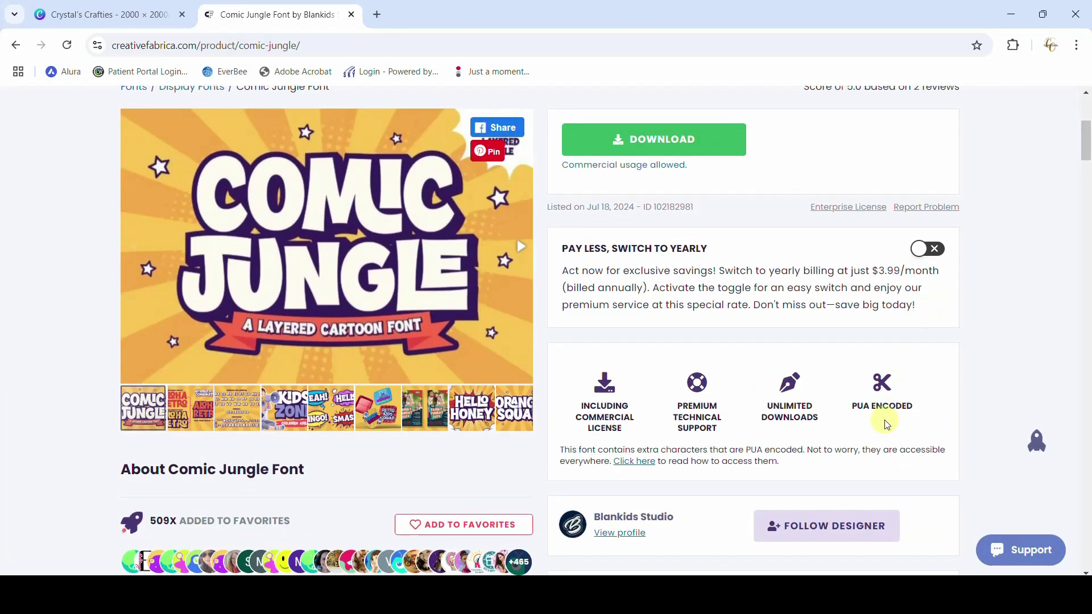
left_click(886, 420)
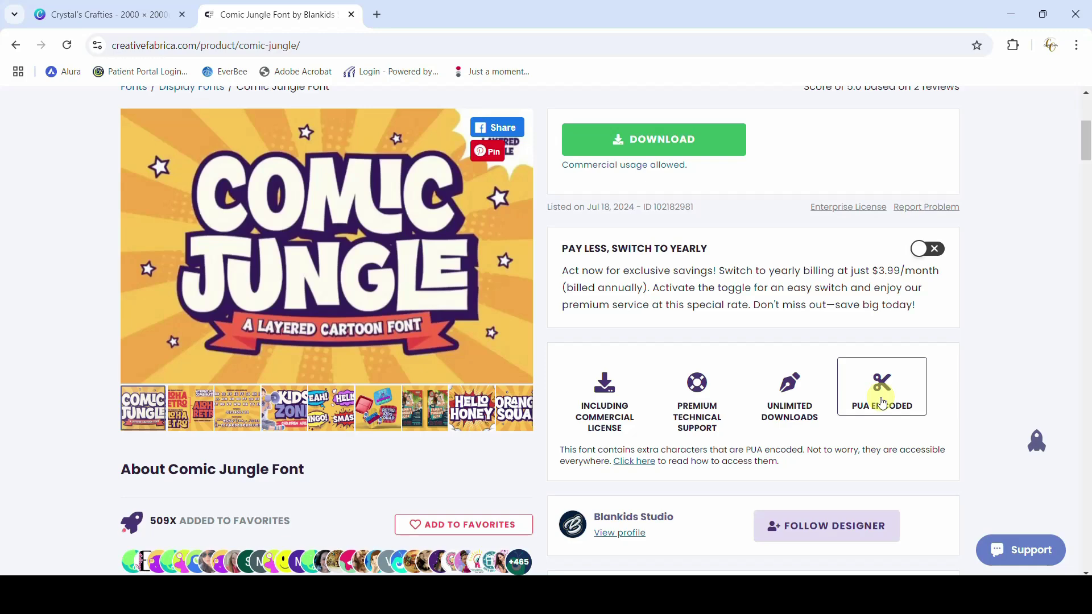
Step: Open the full glyph overview of Comic Jungle and examine its highlighted PUA encoded characters
scroll(362, 395, "down", 8)
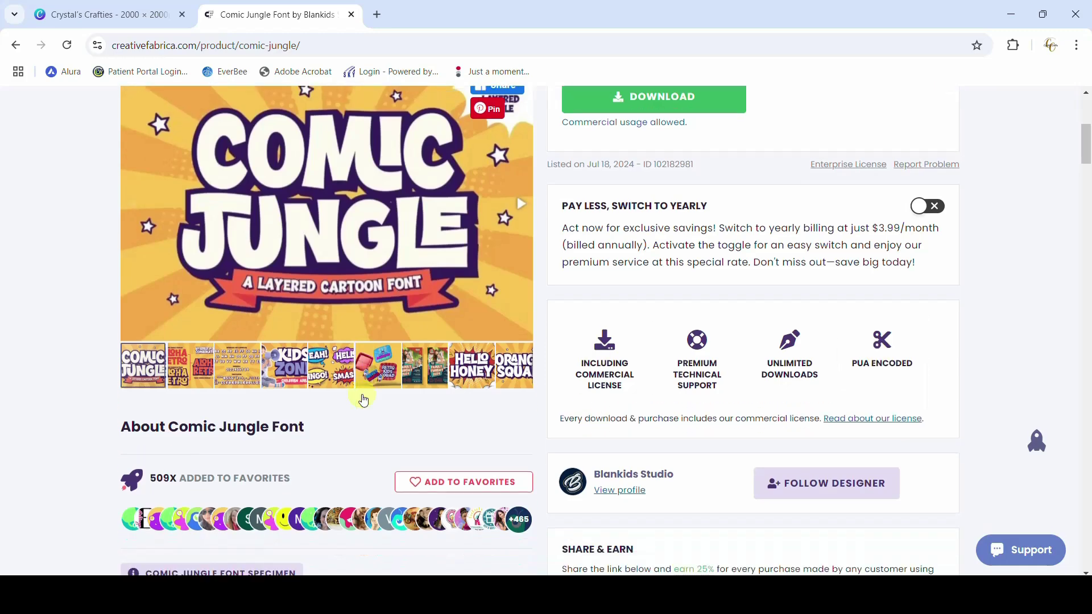
scroll(363, 394, "down", 14)
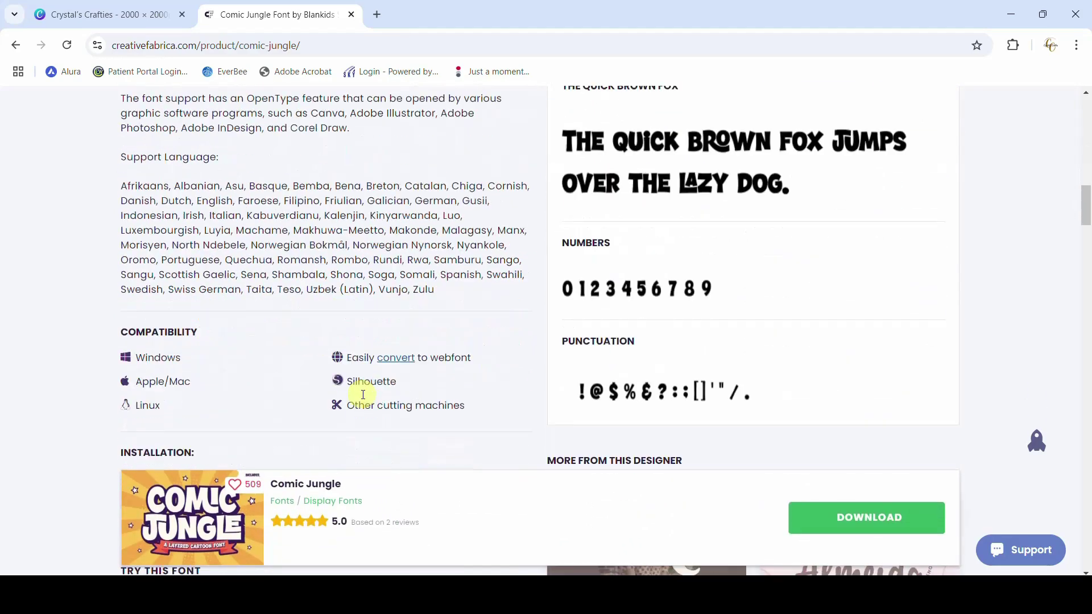
scroll(363, 396, "down", 4)
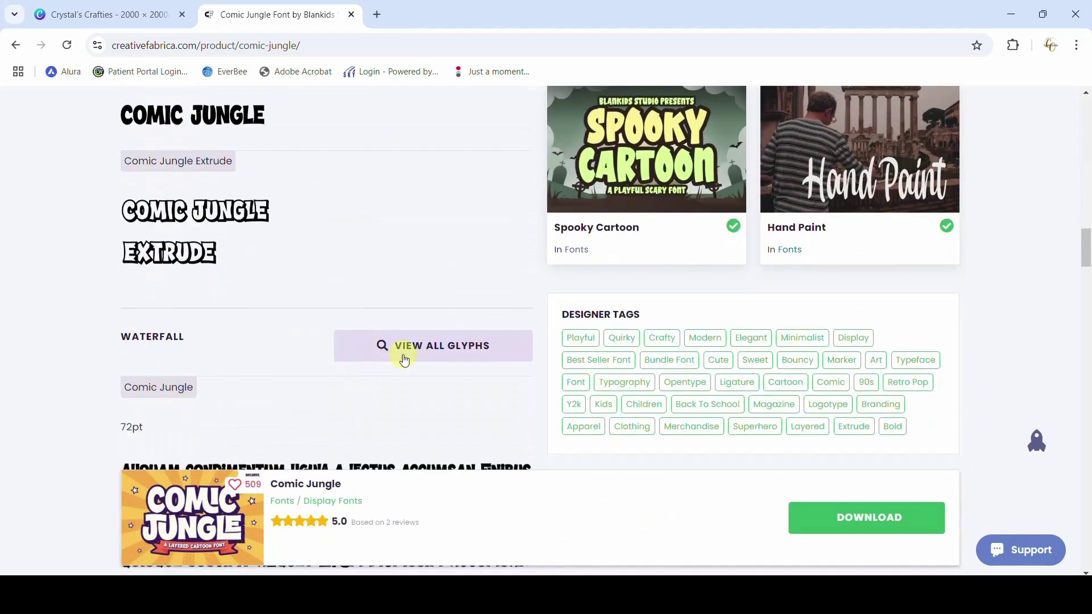
left_click(443, 350)
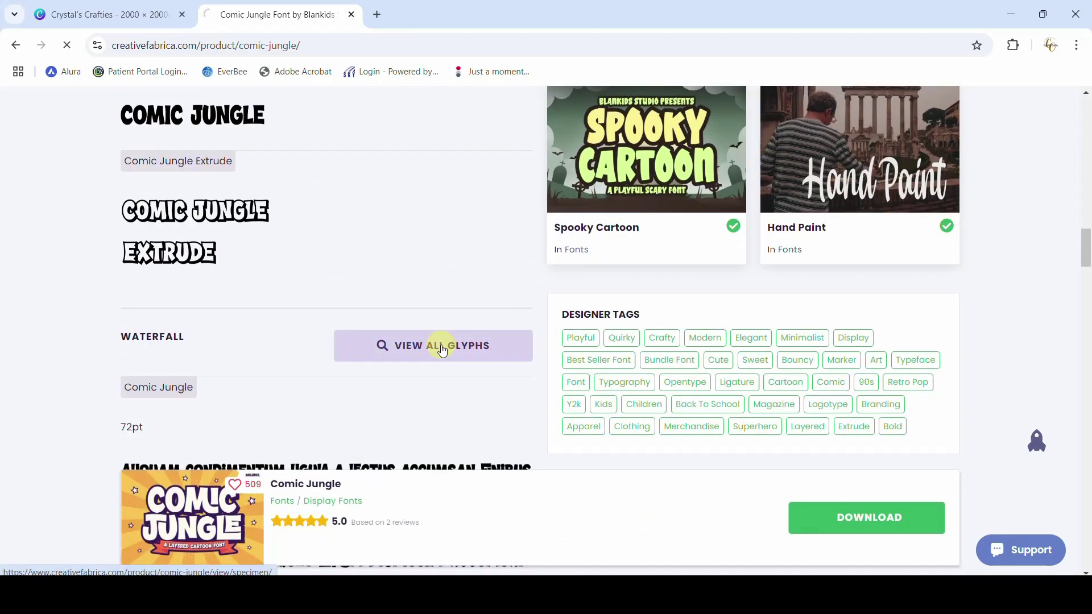
scroll(474, 438, "down", 18)
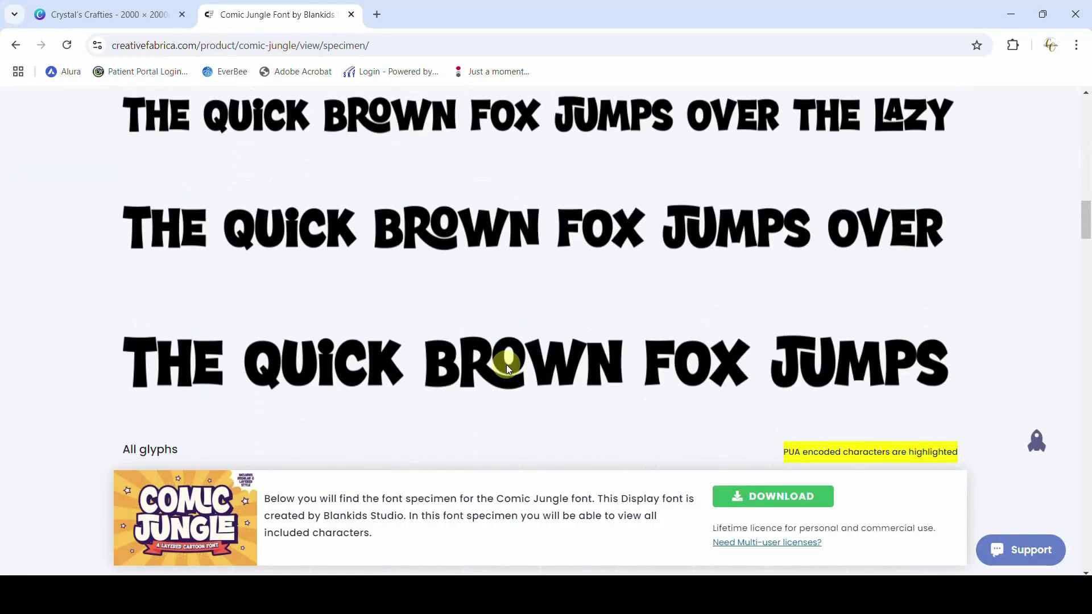
scroll(506, 364, "down", 6)
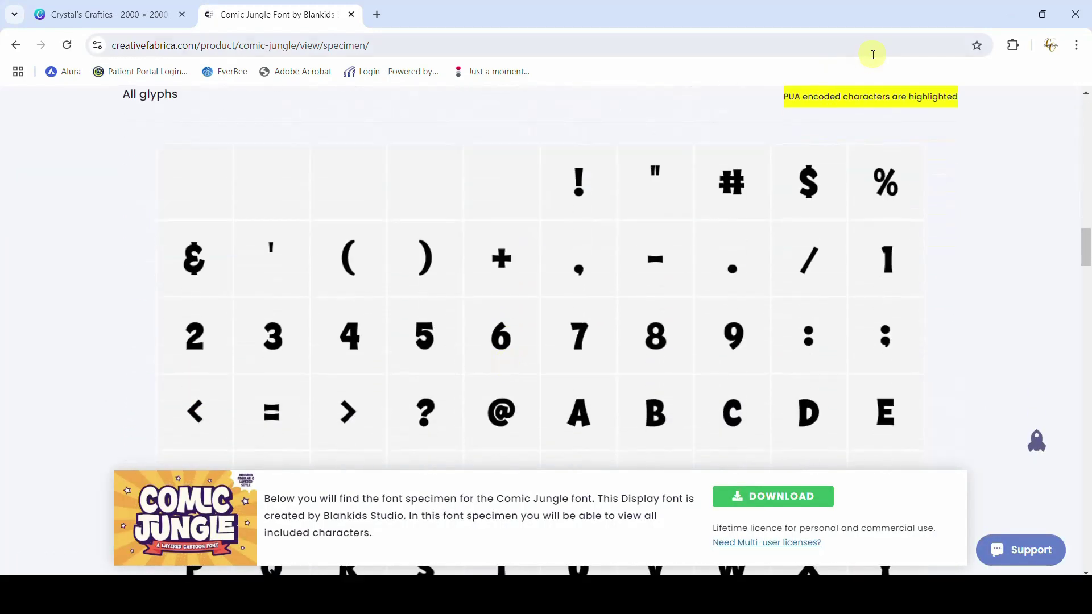
scroll(678, 256, "down", 2)
scroll(678, 255, "down", 13)
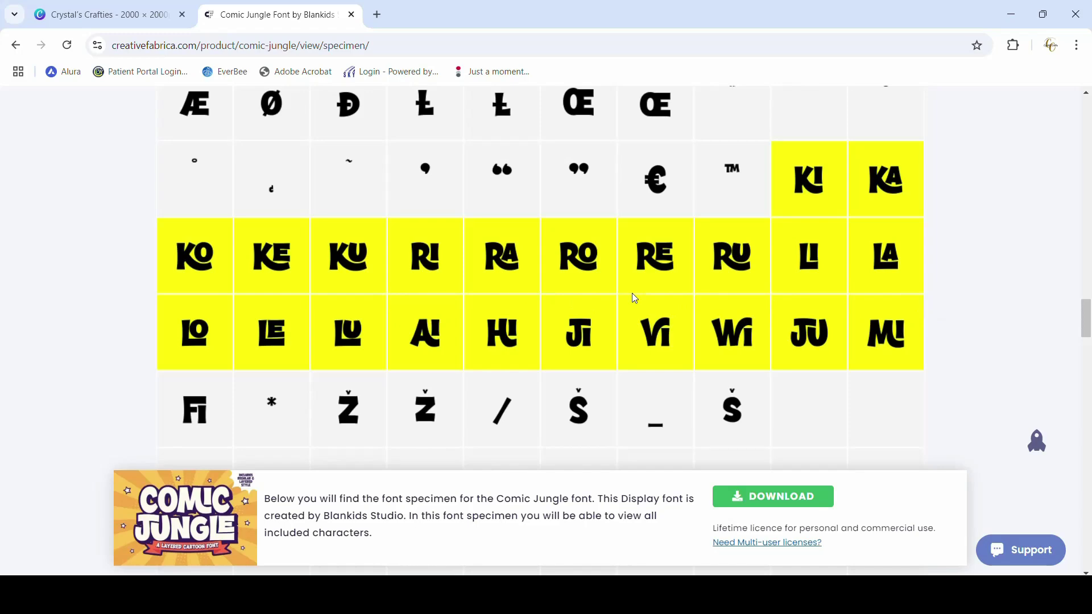
Step: Download the Comic Jungle font and open its zip archive in the Downloads folder
scroll(633, 293, "up", 20)
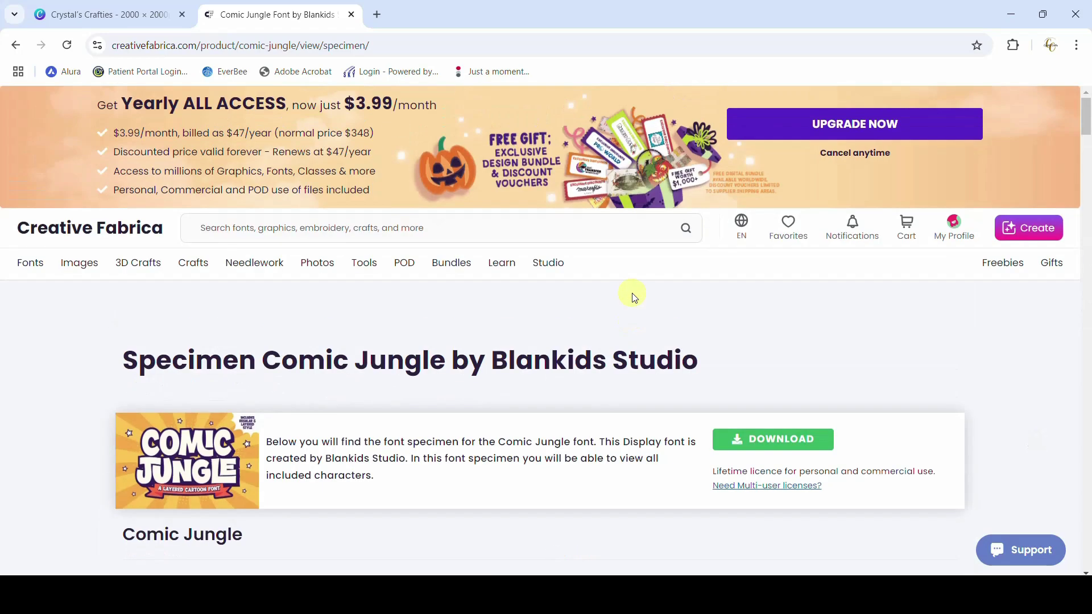
scroll(632, 293, "down", 2)
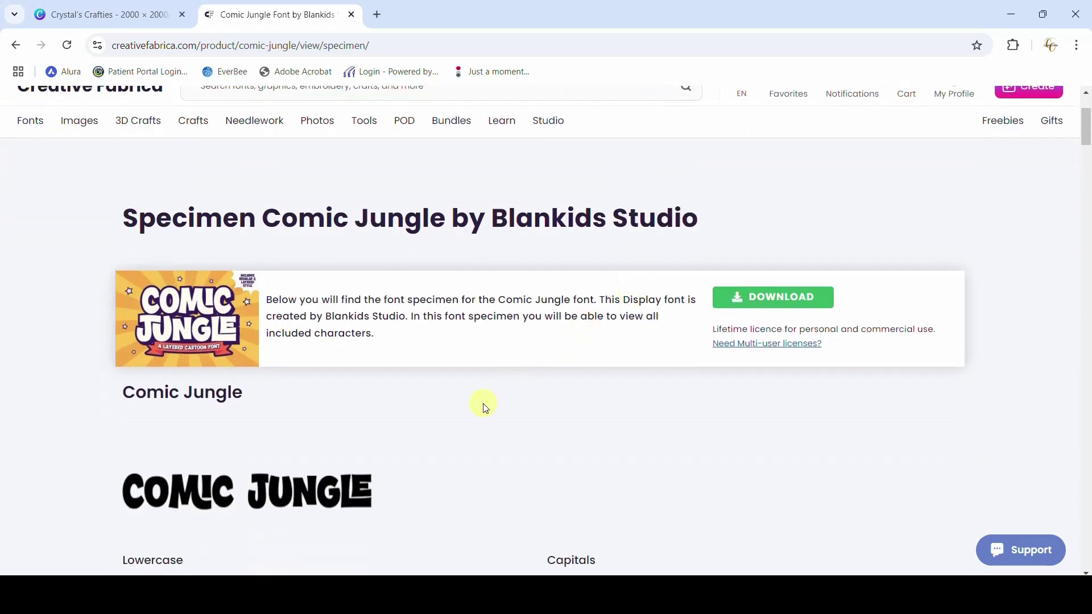
left_click(780, 306)
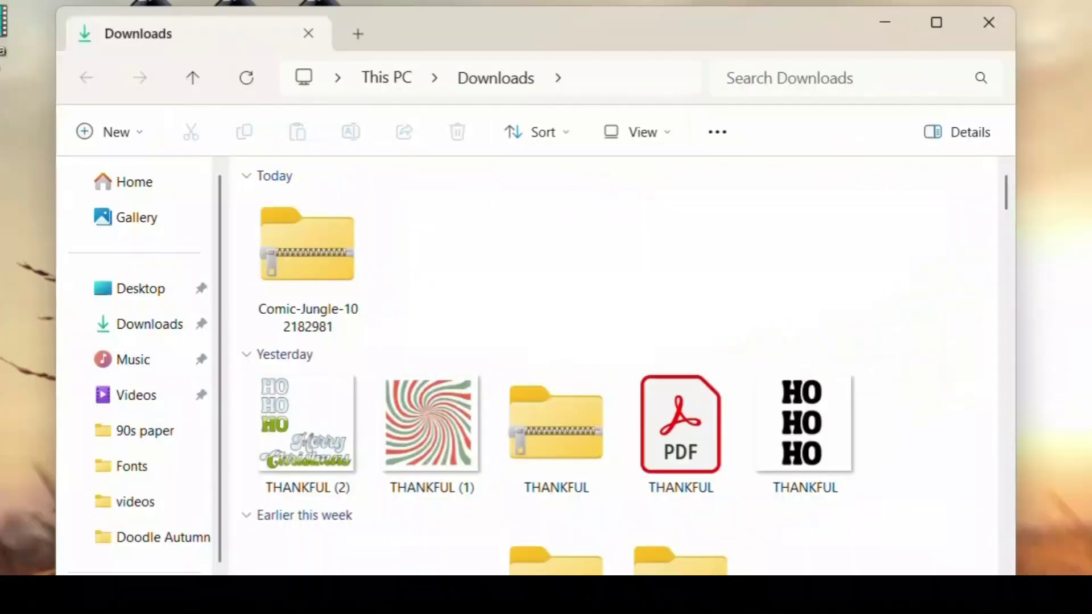
double_click(305, 243)
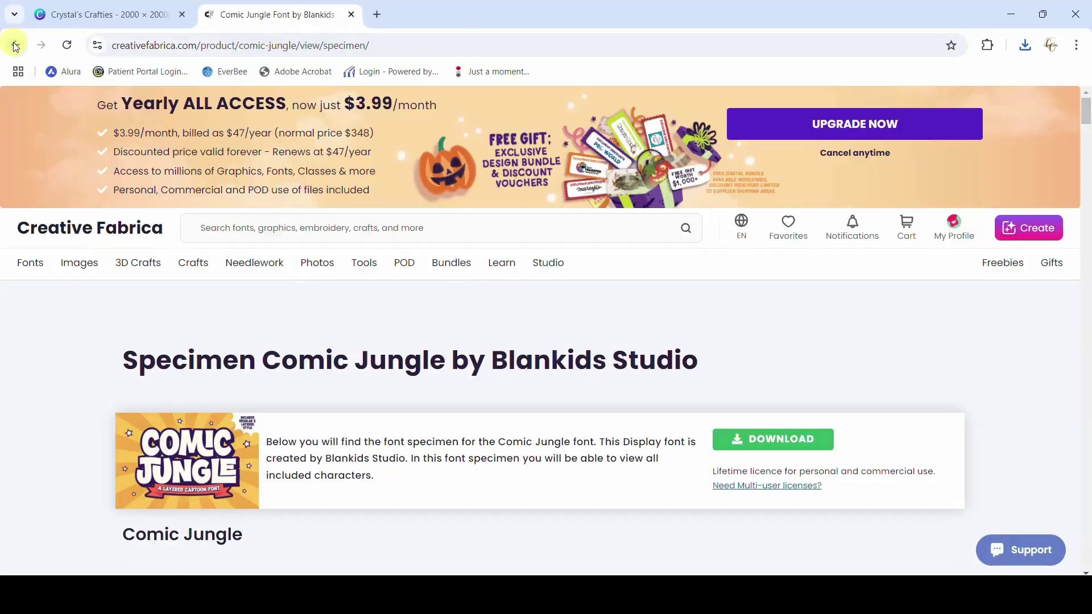
Step: Go back to the Comic Jungle product page and review its font previews and download section
left_click(15, 45)
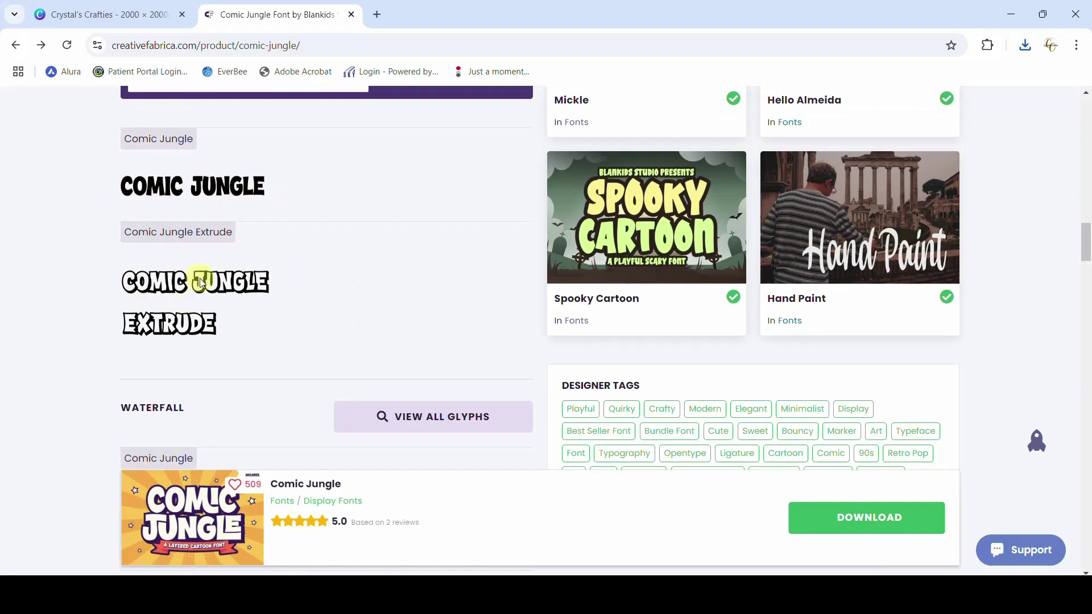
scroll(200, 283, "up", 15)
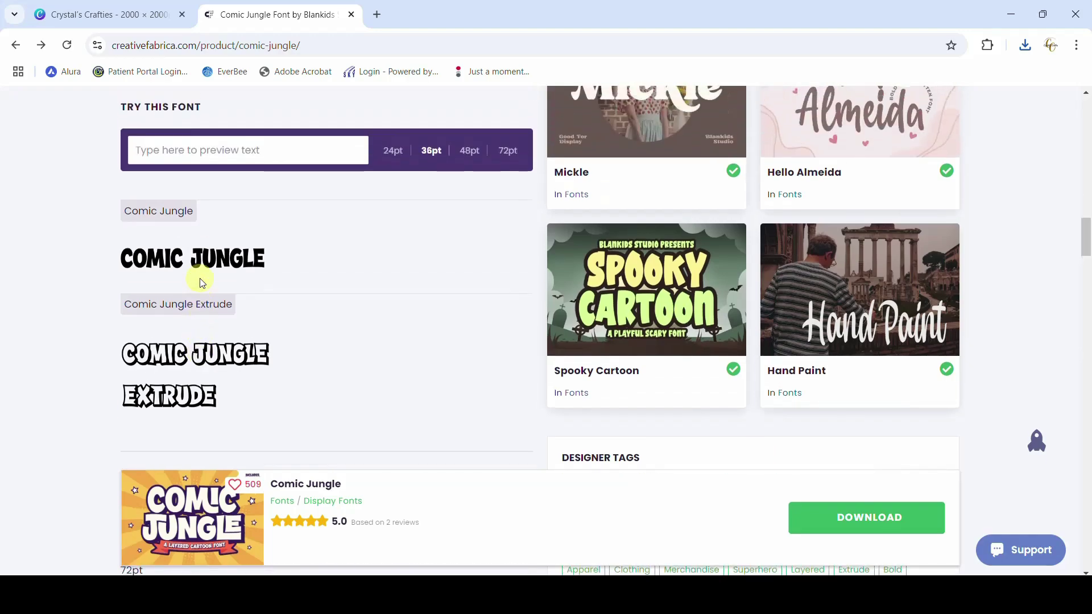
scroll(199, 278, "up", 3)
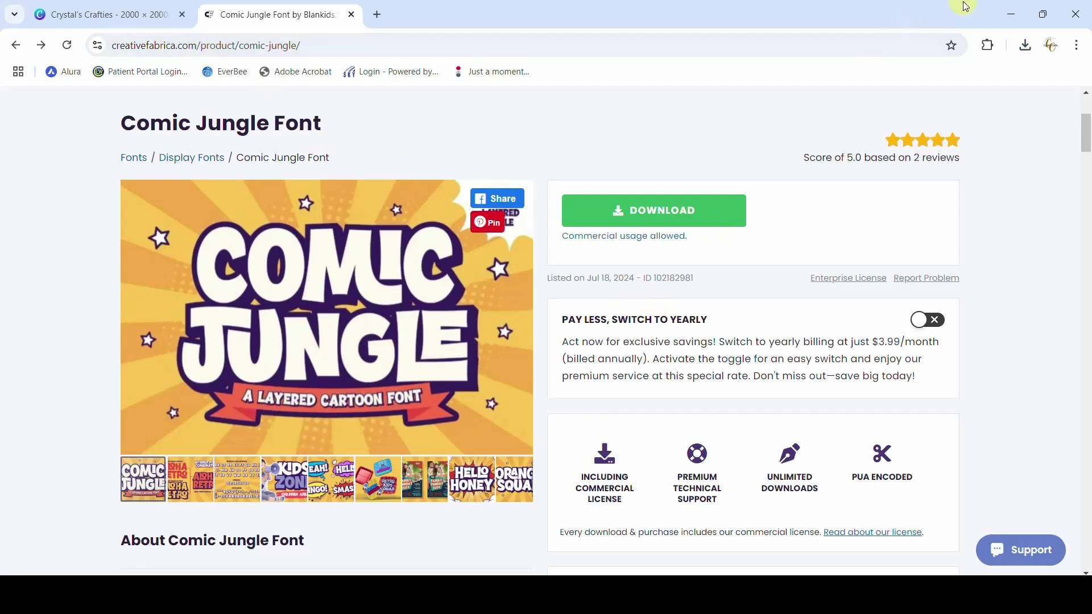
Step: Install the OpenType version of Comic Jungle from the downloaded archive and return to the Canva design with the "Sample" texts
left_click(1011, 14)
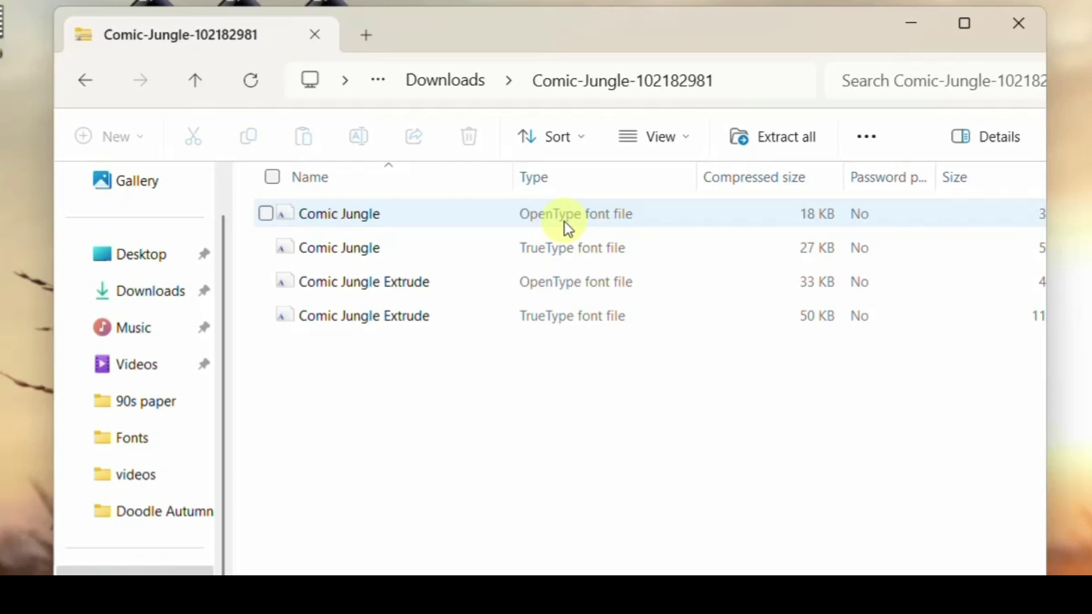
left_click(329, 215)
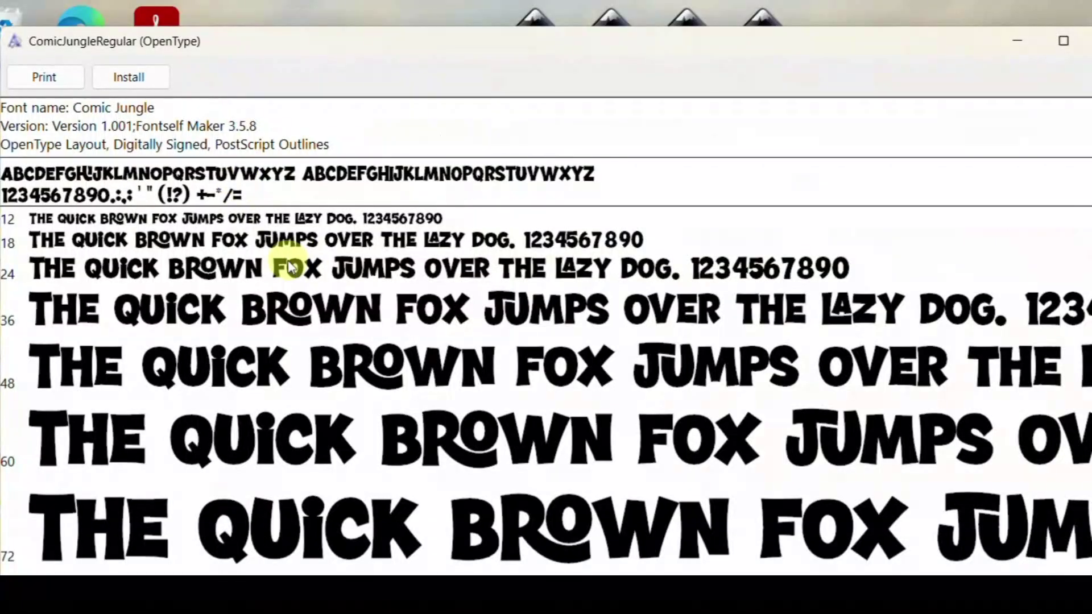
left_click(134, 84)
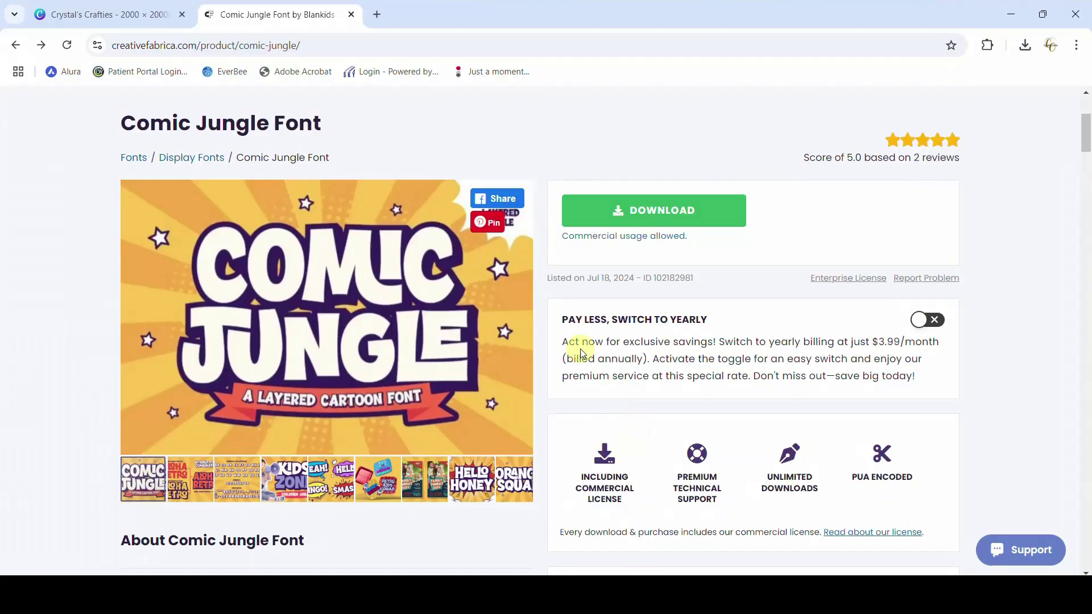
left_click(108, 15)
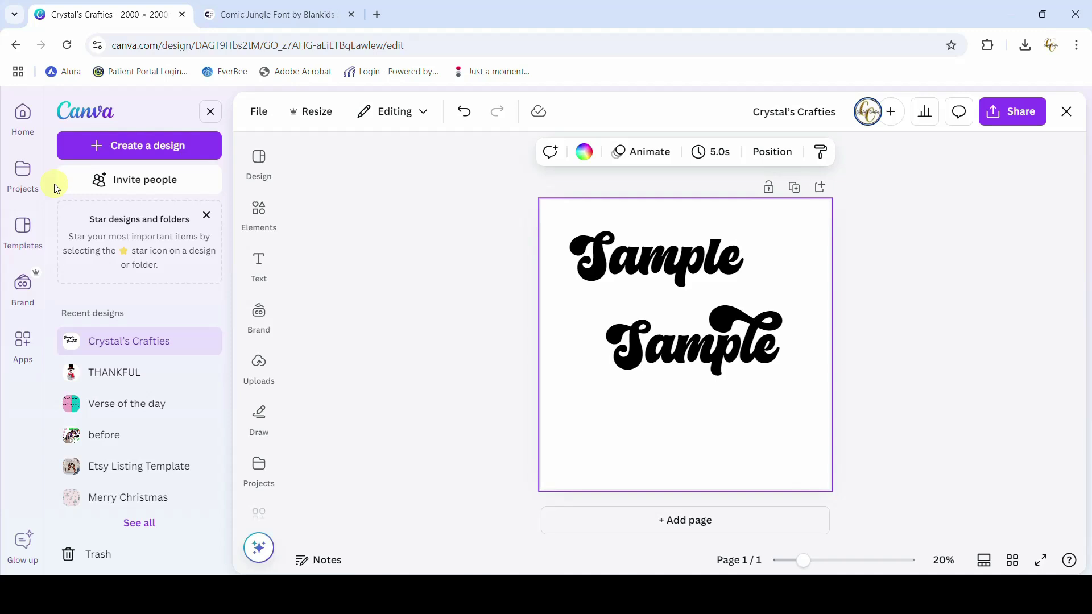
Step: Leave the design for the Canva home page and open the Brand Kit in the Brand area
left_click(32, 119)
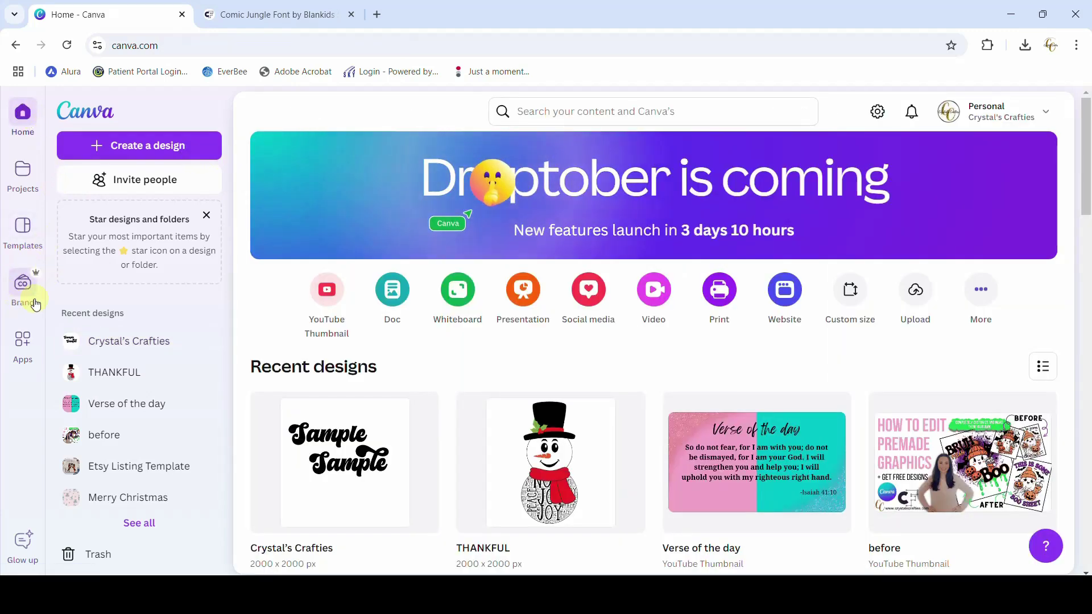
left_click(26, 295)
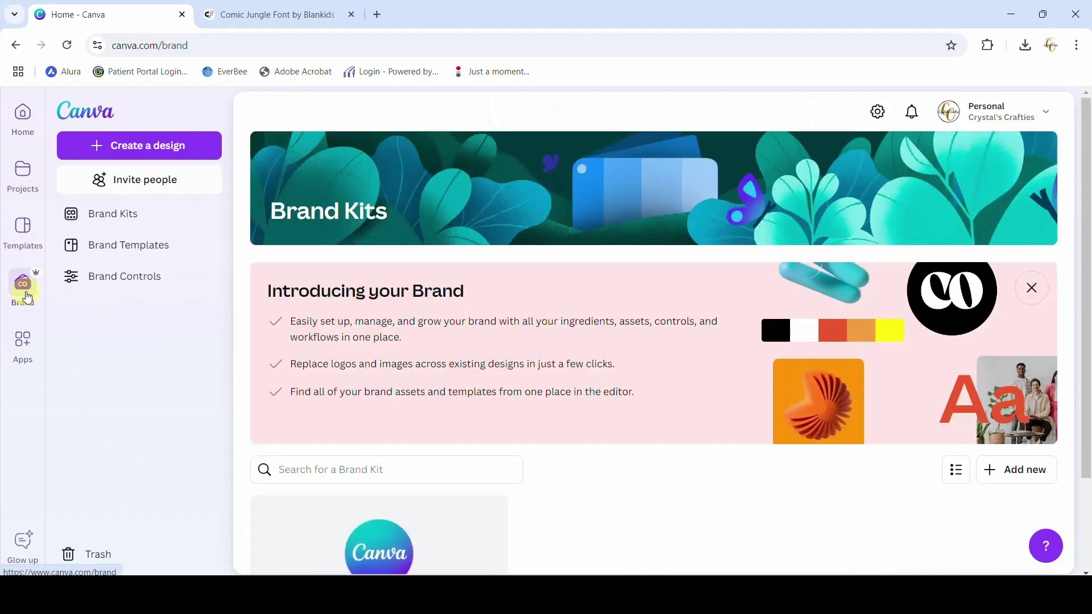
scroll(480, 476, "down", 2)
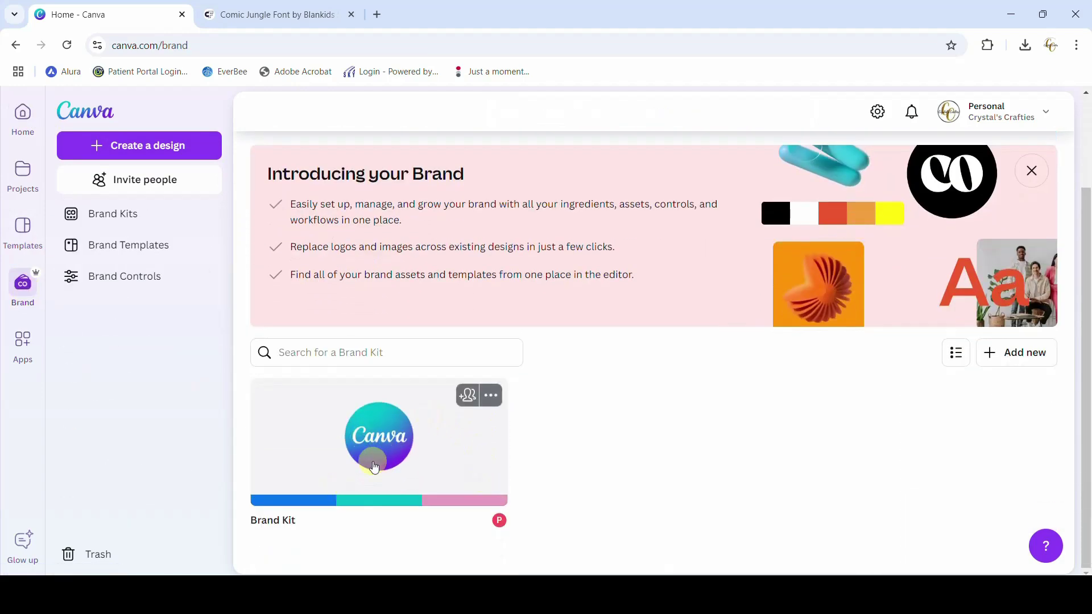
left_click(412, 476)
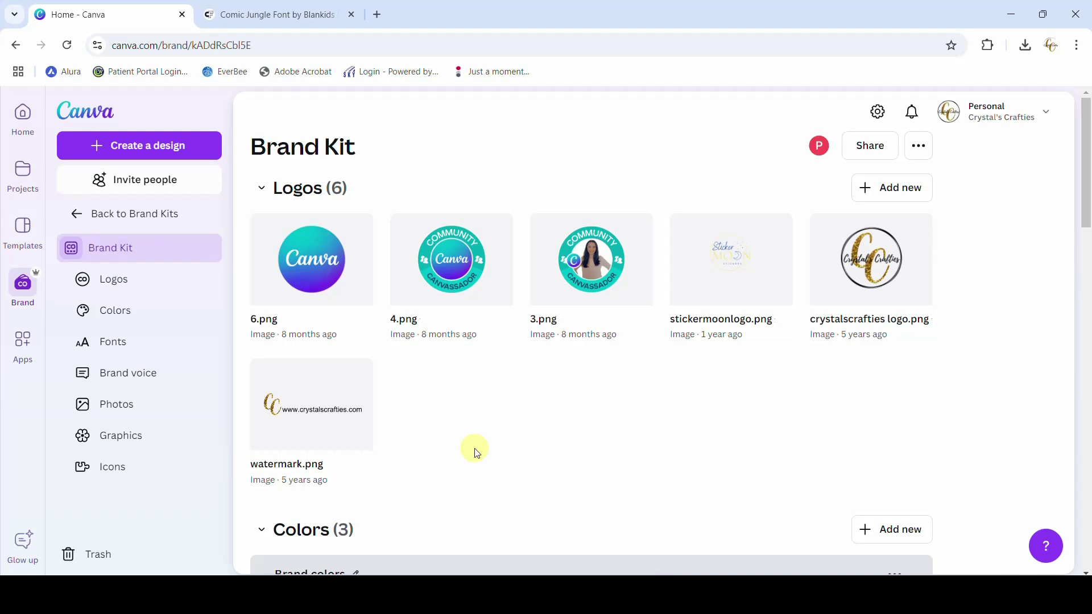
Step: Review the Fonts section of the Brand Kit and open the list of uploaded fonts
scroll(476, 451, "down", 1)
scroll(476, 451, "up", 1)
scroll(535, 435, "down", 5)
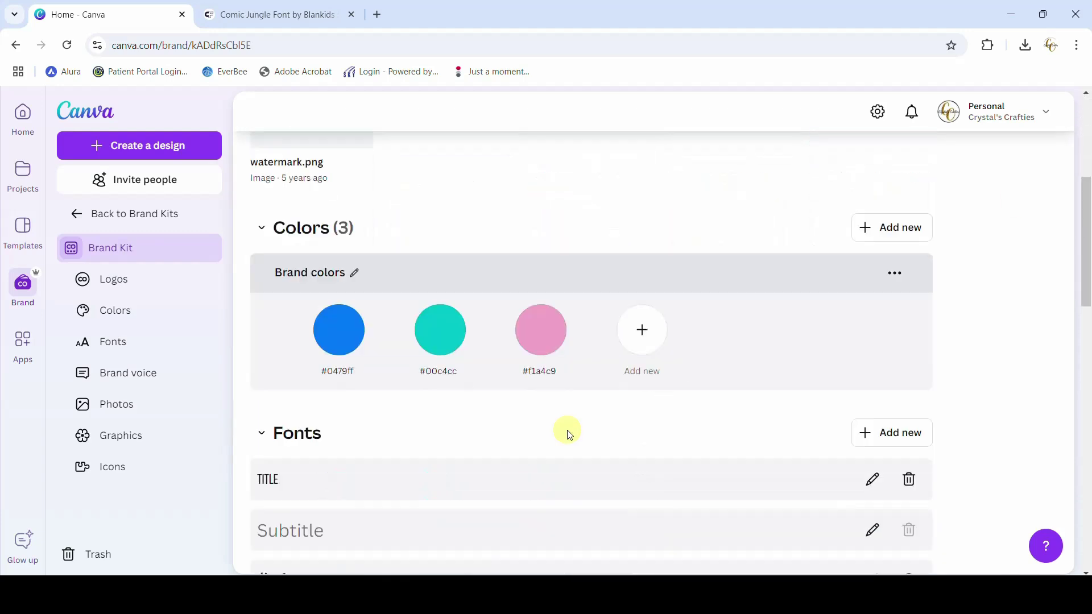
scroll(422, 323, "down", 3)
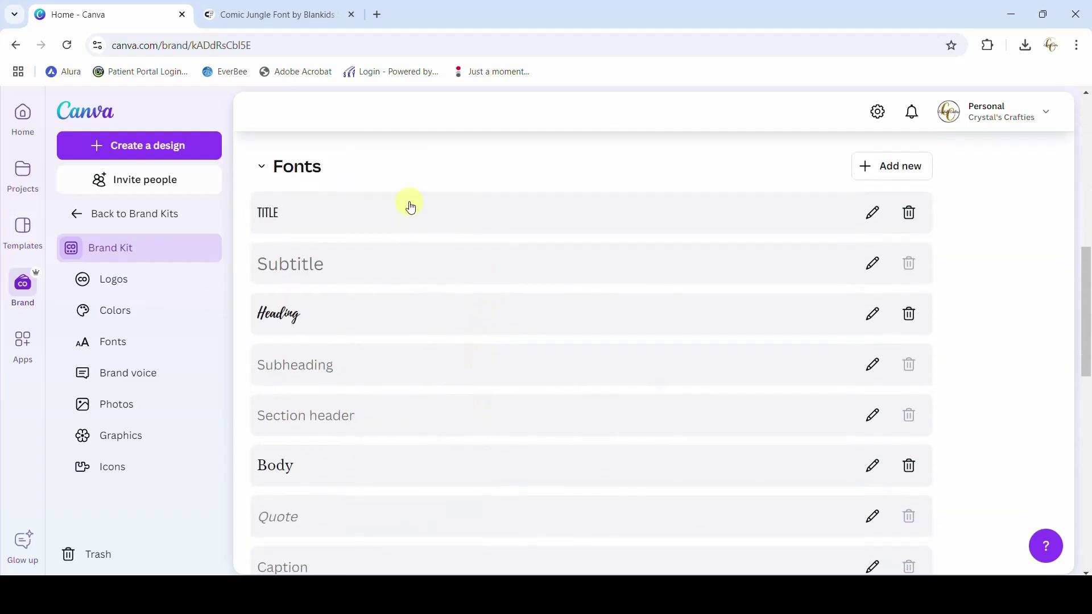
scroll(478, 359, "down", 2)
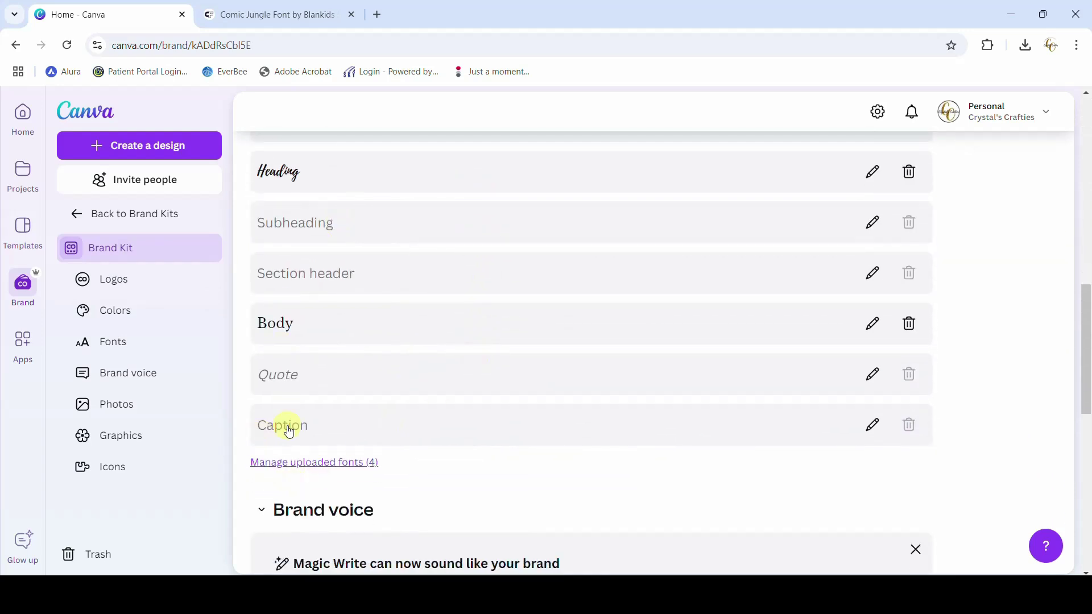
scroll(350, 425, "up", 1)
scroll(364, 193, "up", 2)
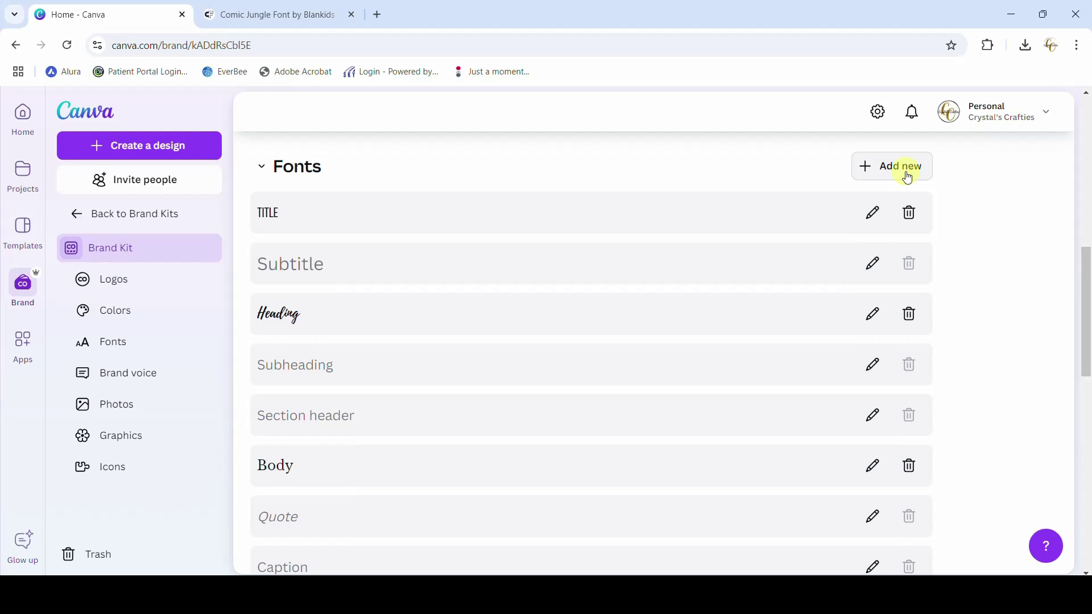
scroll(568, 295, "down", 5)
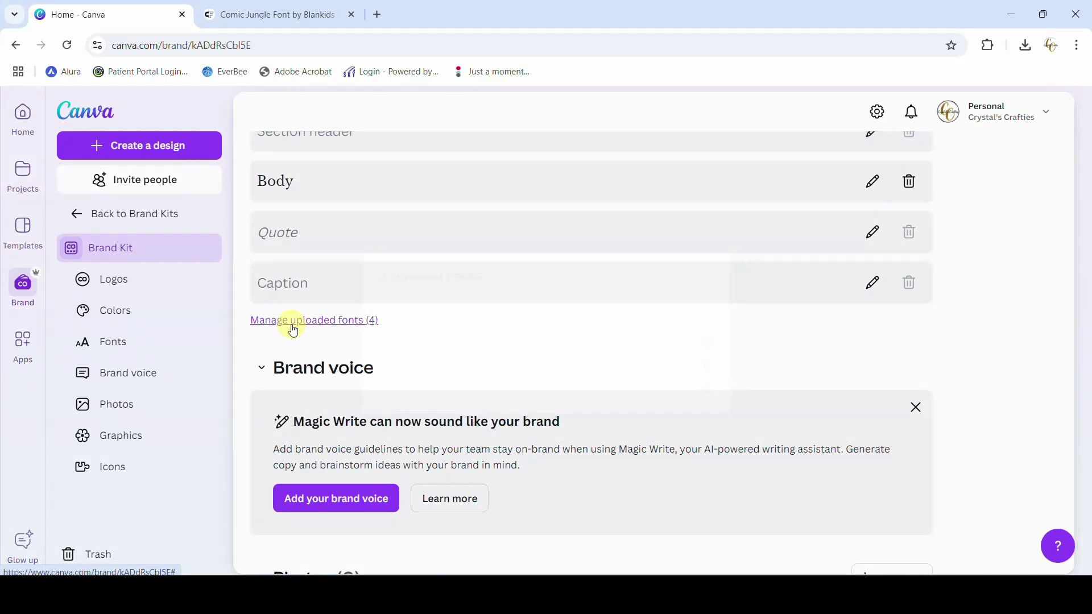
left_click(294, 321)
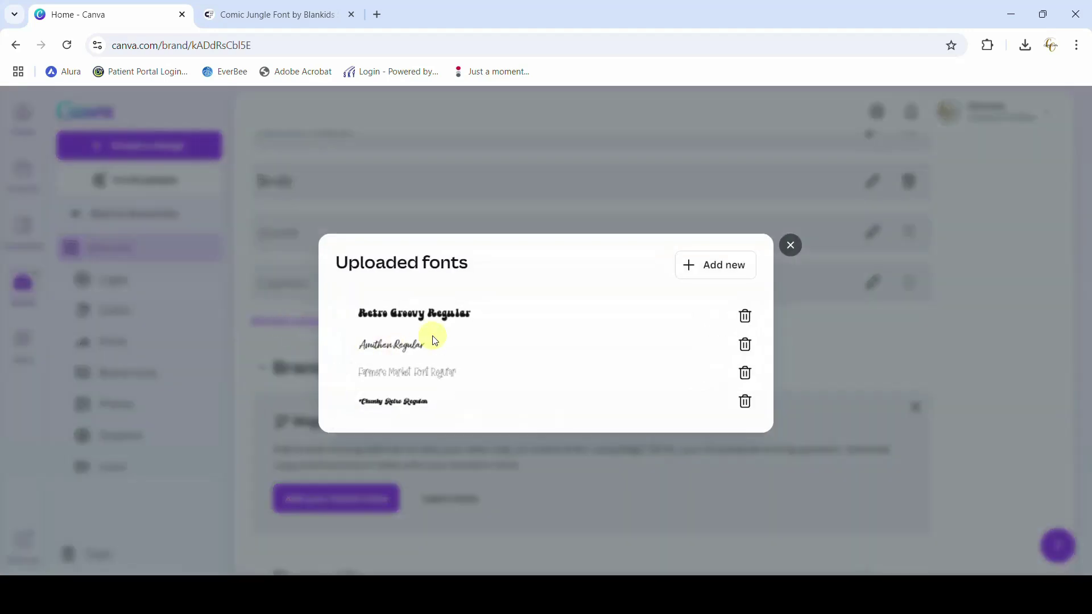
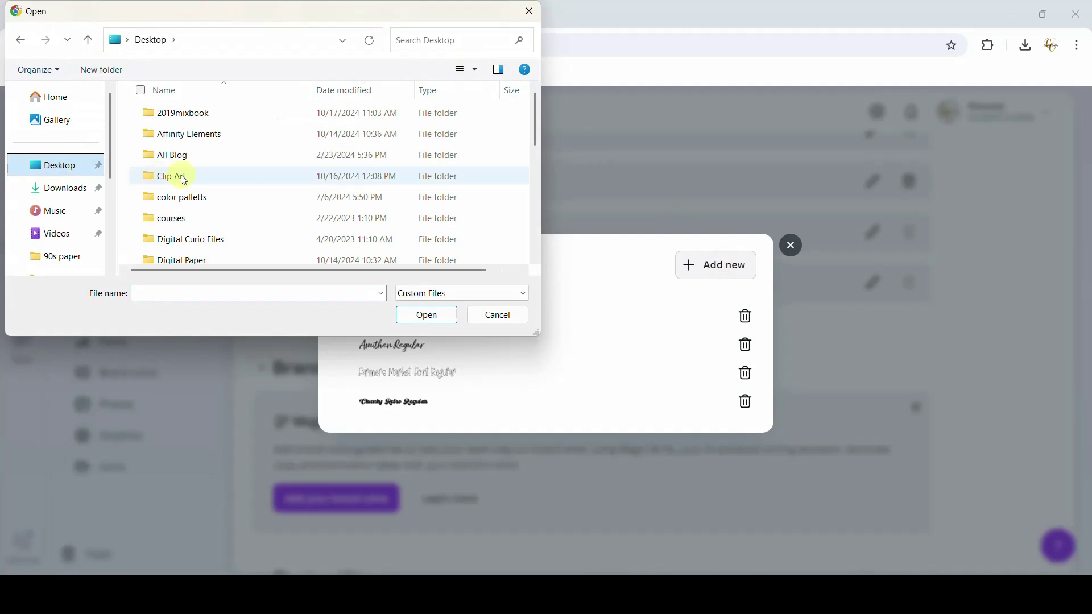
Step: Upload the Comic Jungle font file from the Fonts folder on the Desktop and confirm the right to use it
scroll(185, 194, "down", 2)
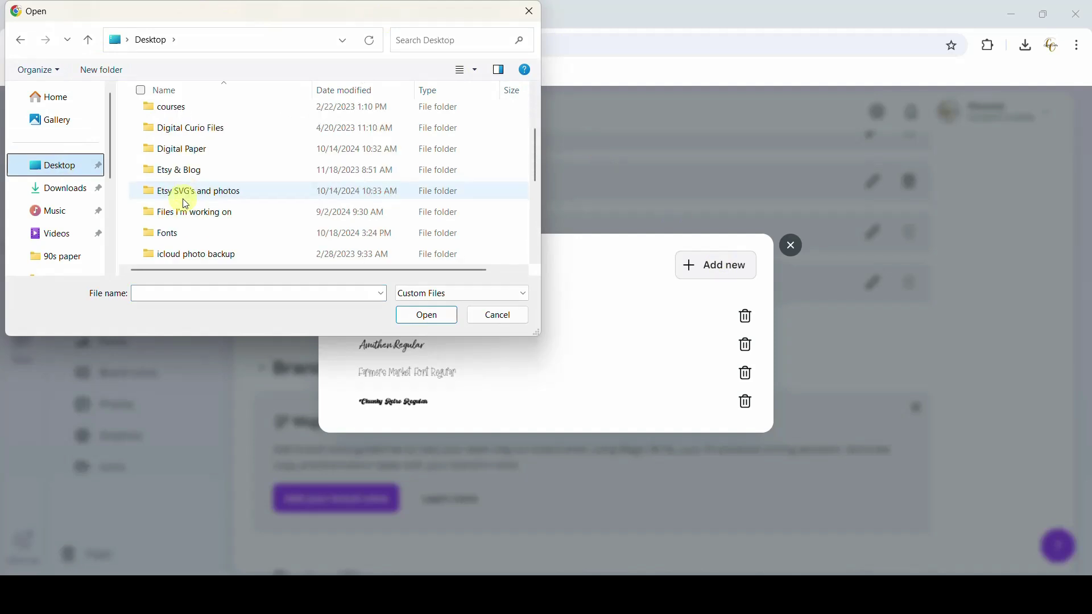
double_click(168, 231)
scroll(246, 184, "down", 20)
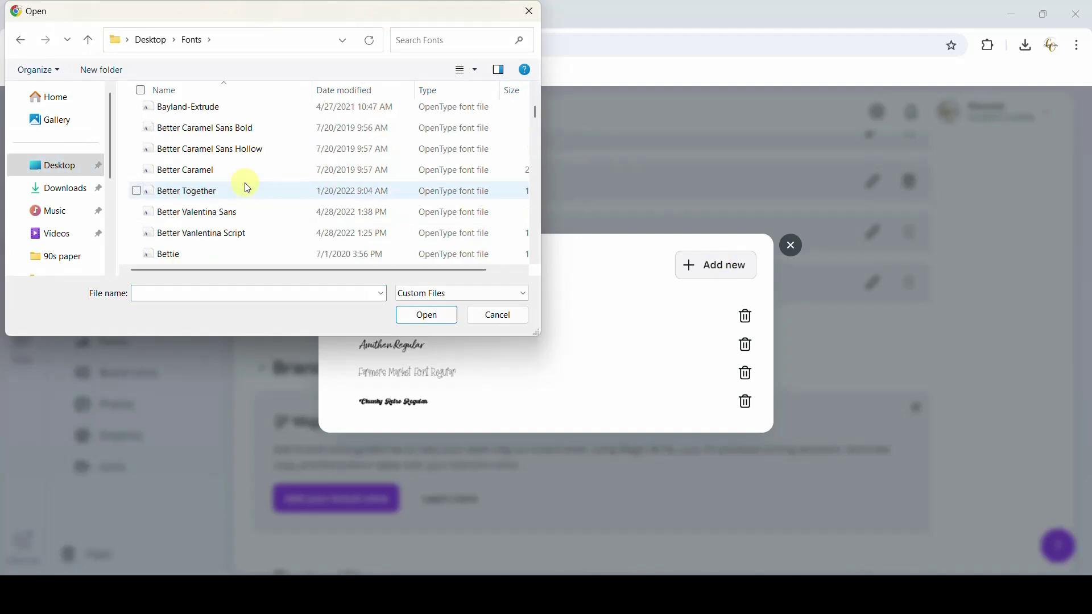
scroll(246, 188, "down", 2)
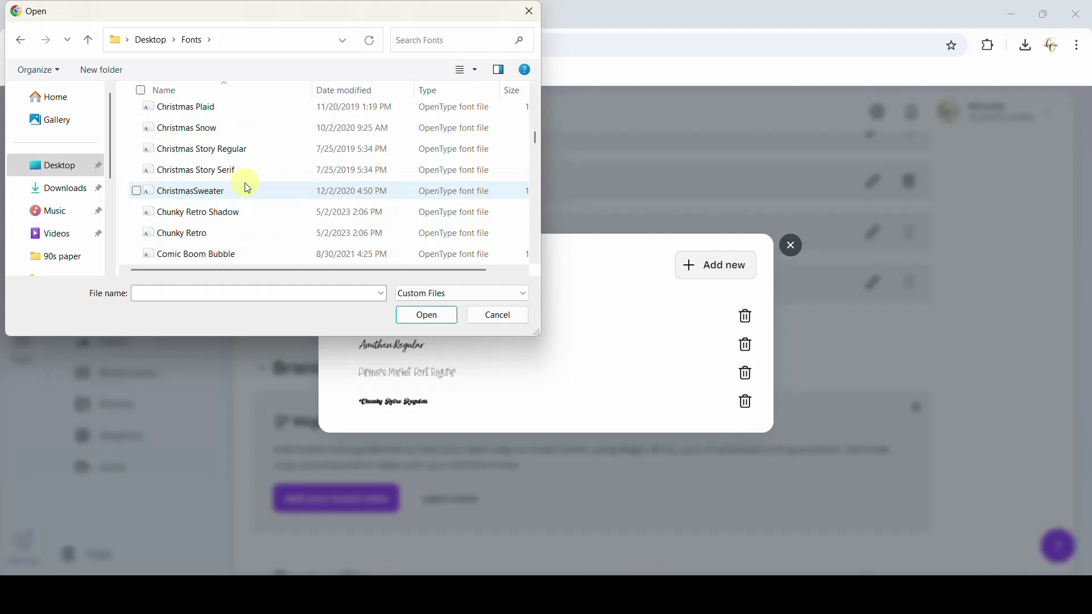
scroll(248, 188, "down", 1)
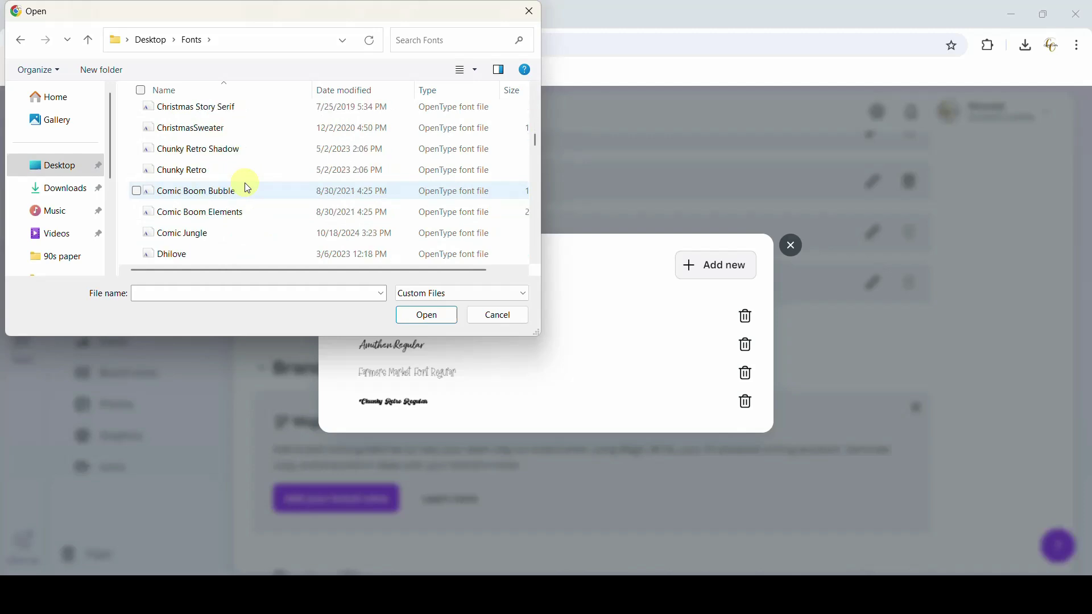
double_click(177, 234)
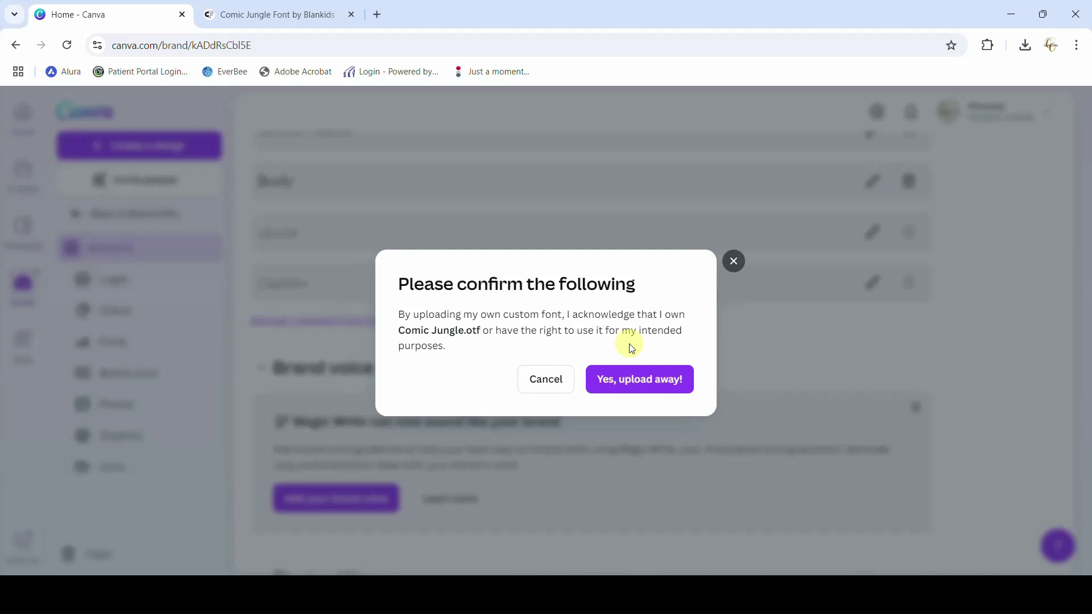
left_click(636, 380)
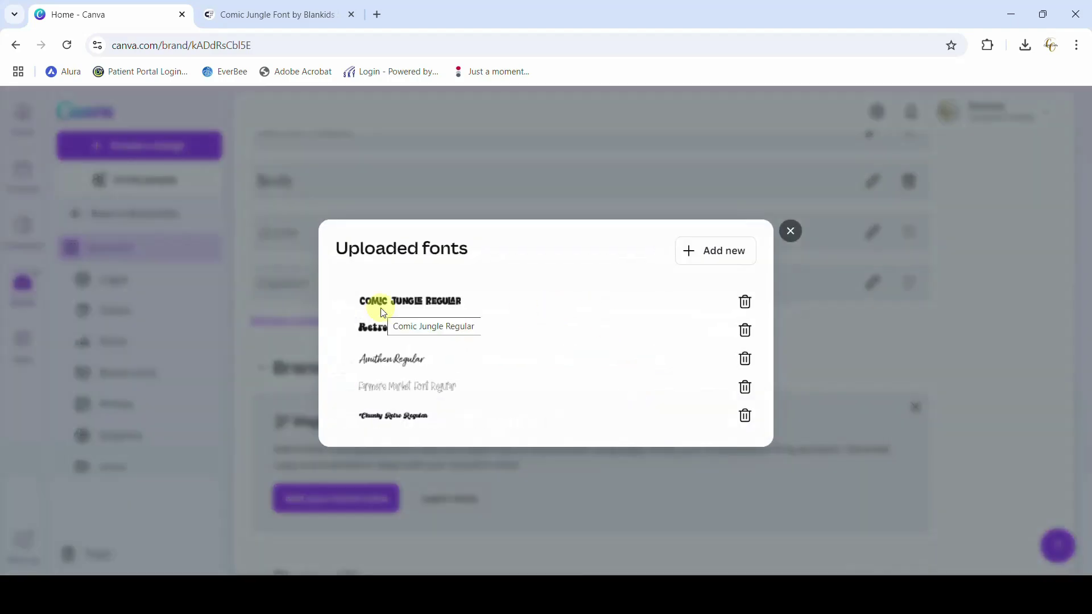
Step: Close the uploaded fonts list and reopen the recent design containing the "Sample" texts
left_click(792, 231)
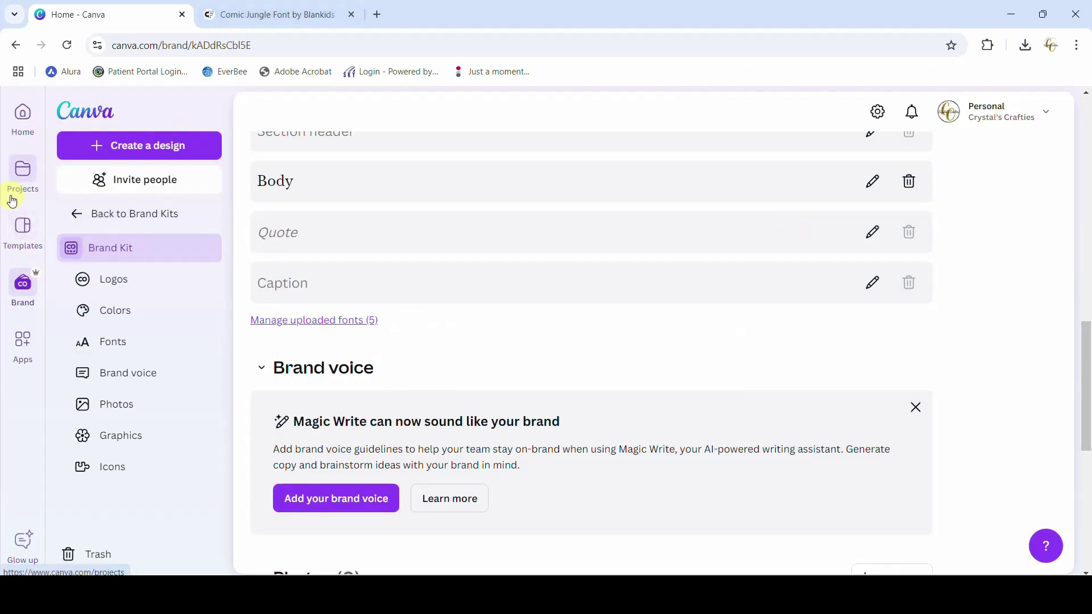
left_click(21, 121)
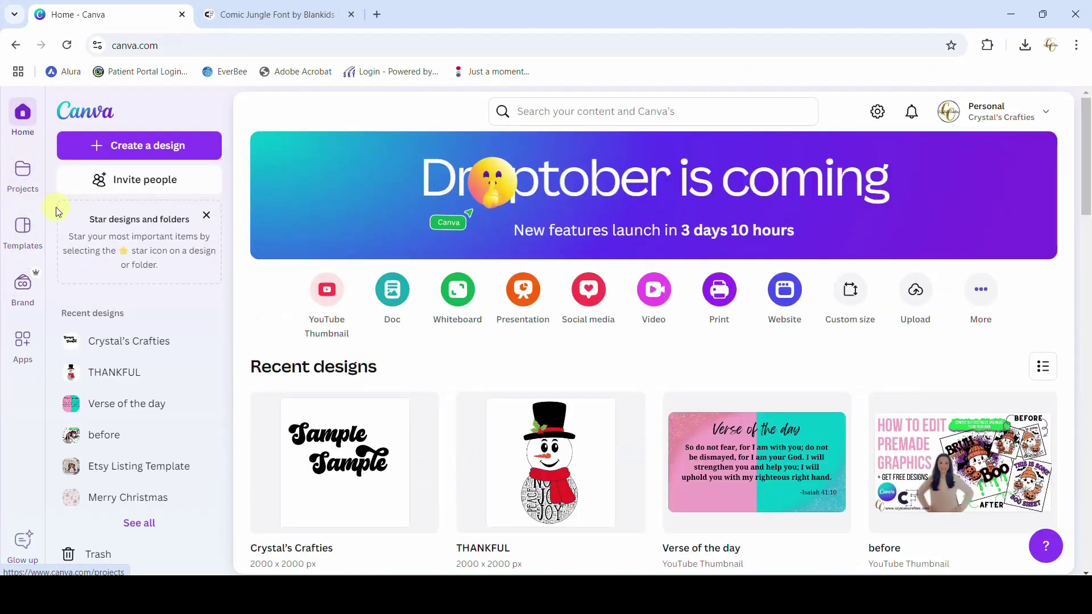
left_click(374, 458)
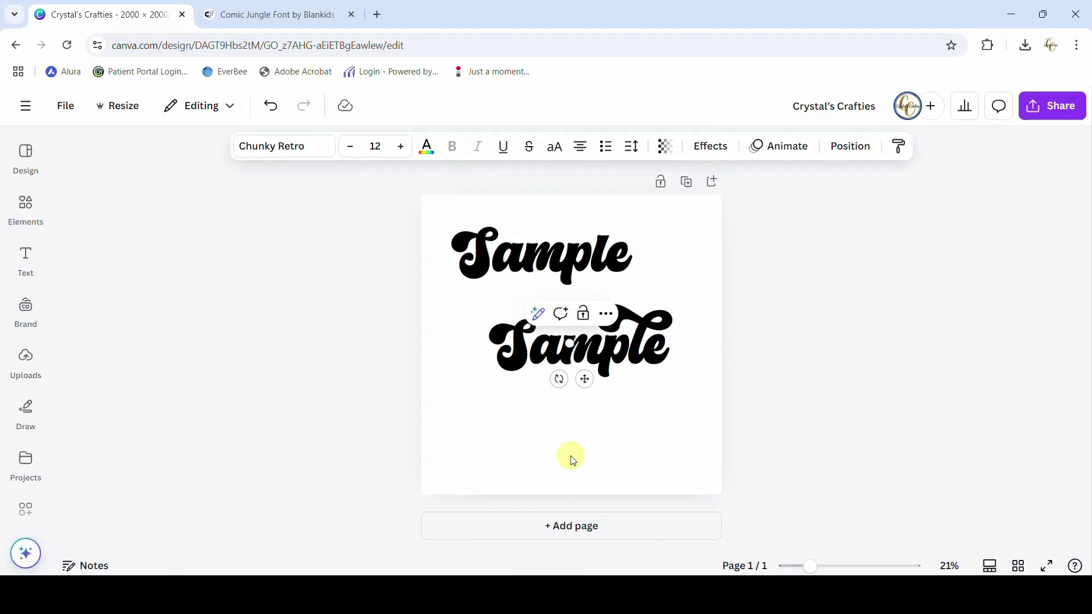
Step: Set the new text's font size to 100, then place it below the other two "Sample" texts, enlarged to about size 523
left_click(374, 146)
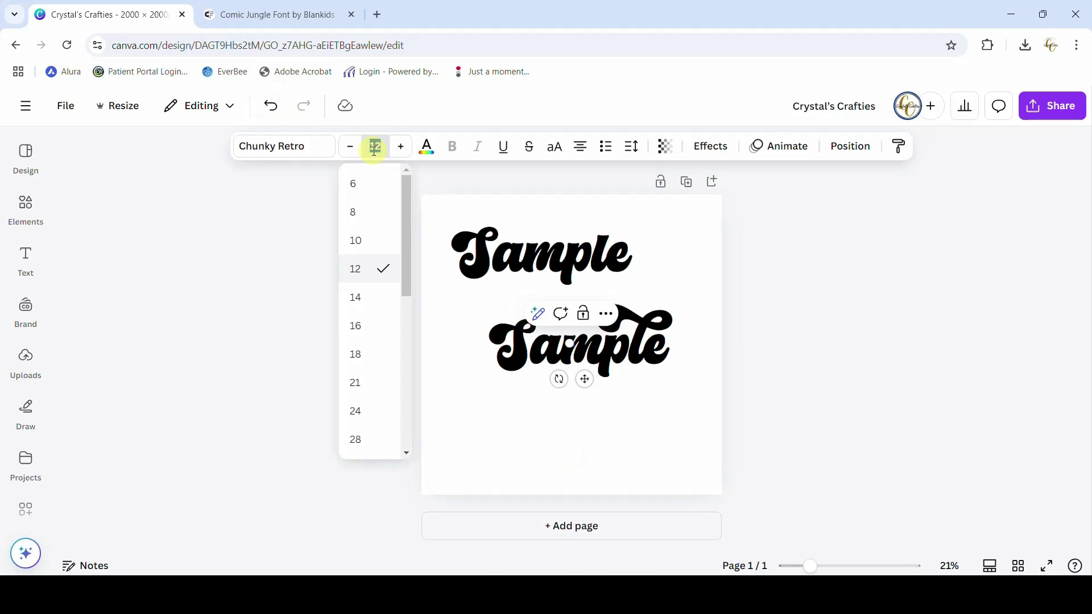
type("100")
key("Return")
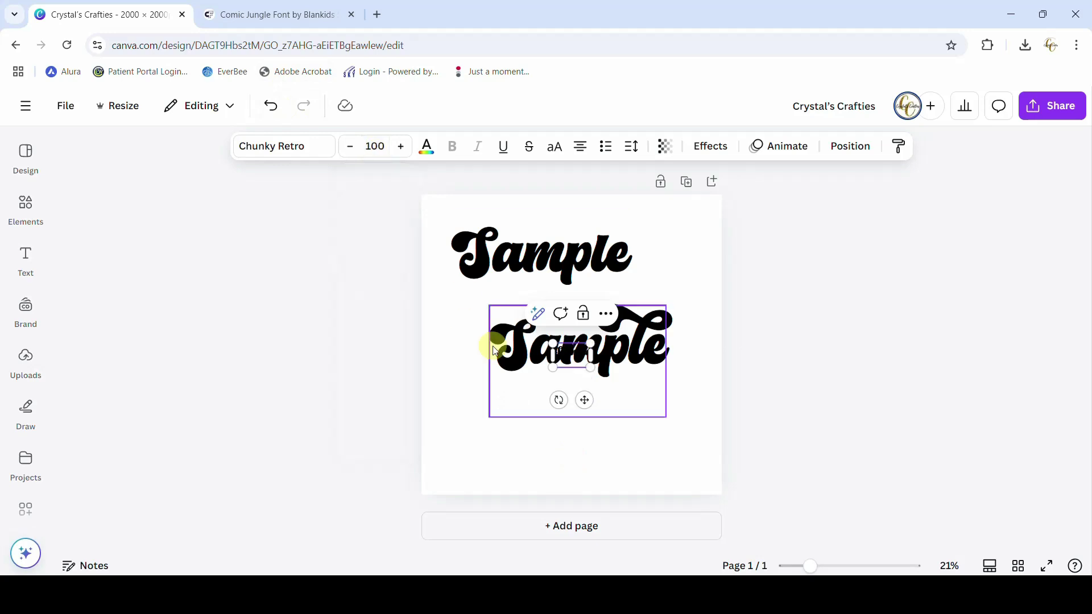
left_click(450, 422)
left_click_drag(565, 357, 451, 354)
left_click_drag(589, 442, 651, 470)
left_click_drag(590, 397, 600, 441)
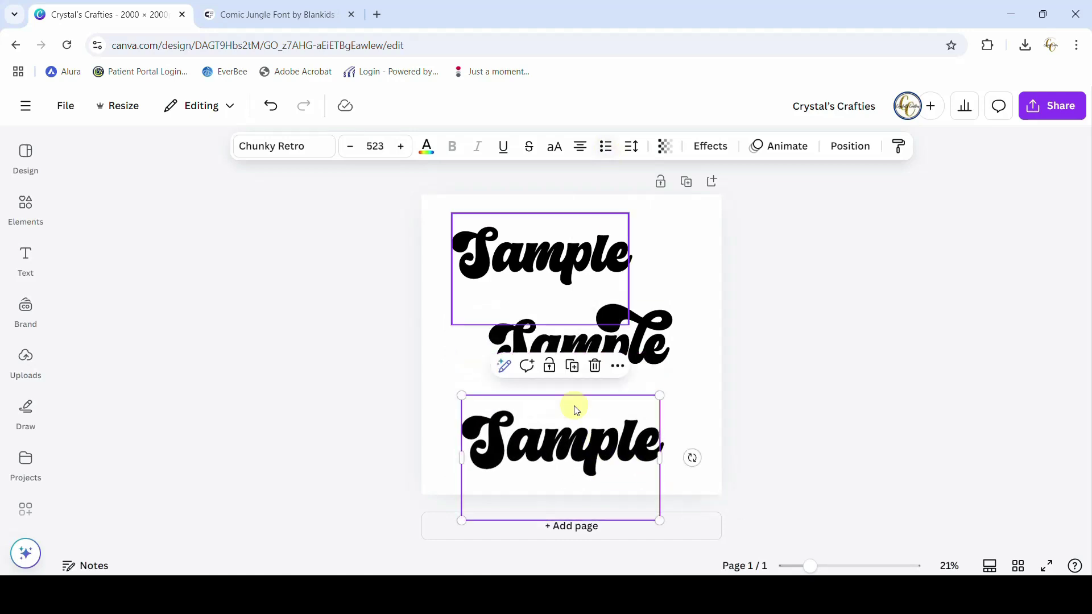
Step: Try the uploaded Comic Jungle font on the lowest "Sample" text at about size 460, then delete that text
left_click(292, 146)
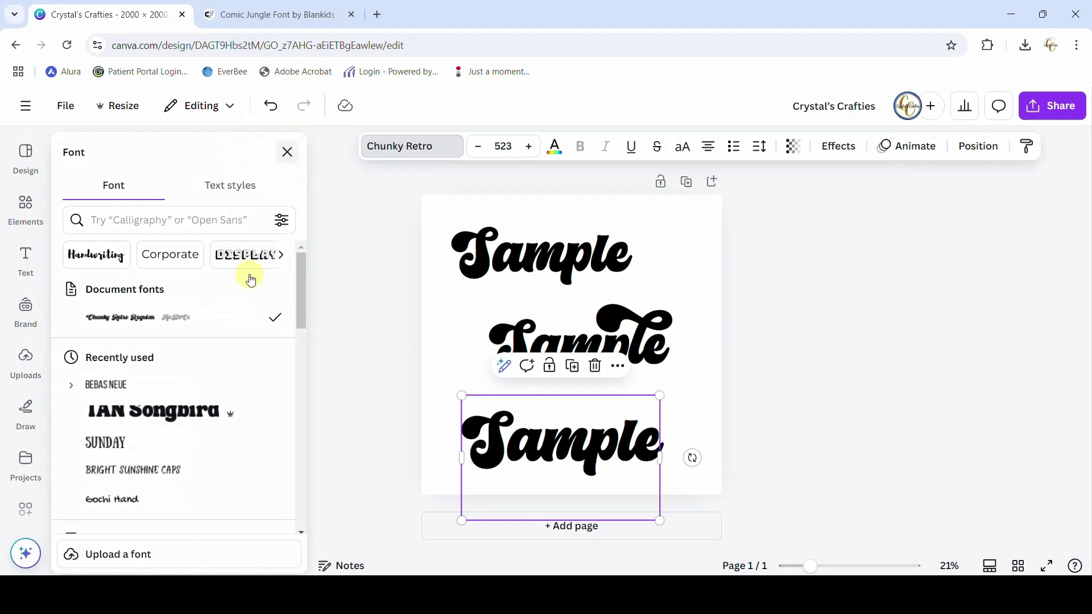
scroll(196, 391, "down", 5)
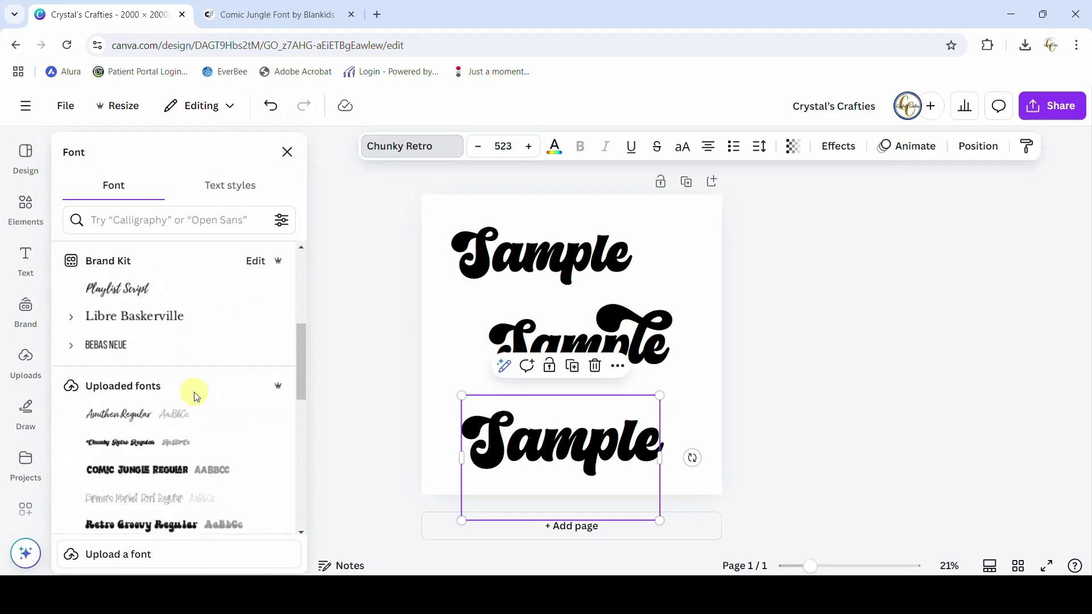
scroll(193, 391, "down", 1)
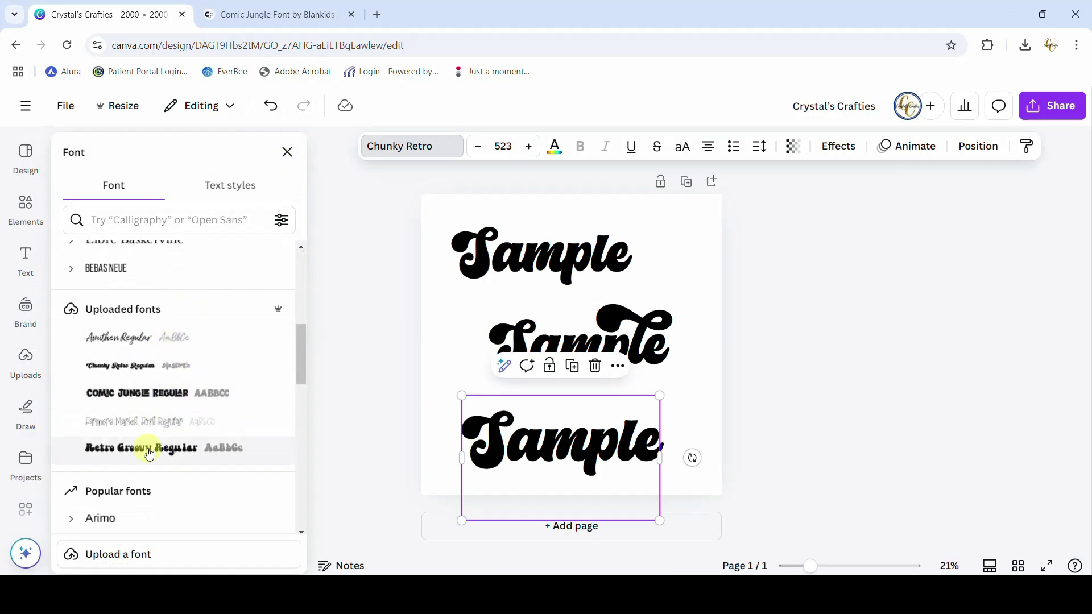
left_click(142, 397)
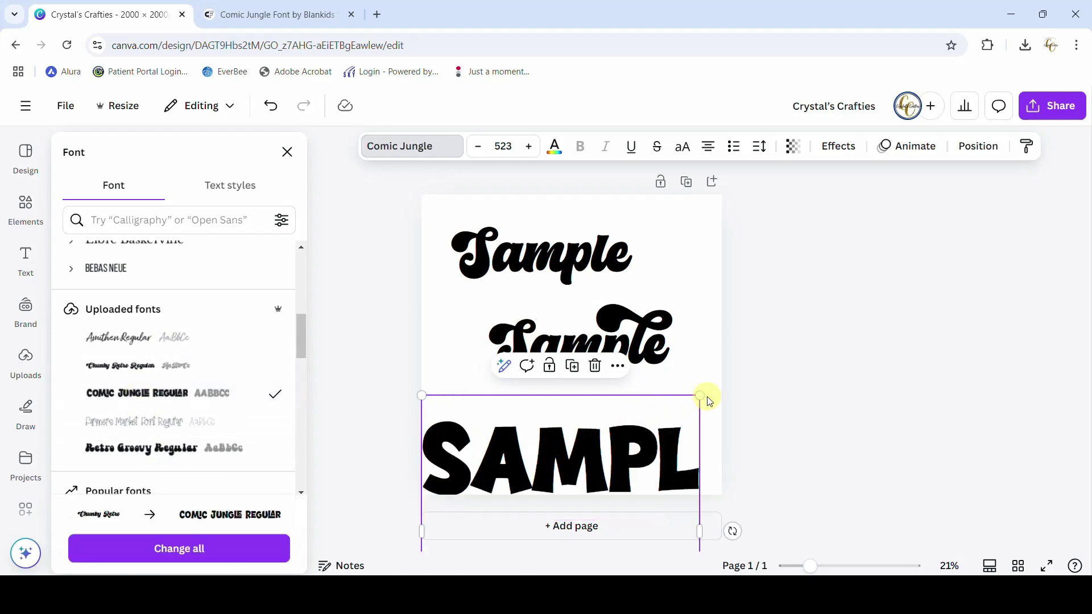
left_click_drag(700, 396, 660, 426)
left_click_drag(604, 461, 615, 419)
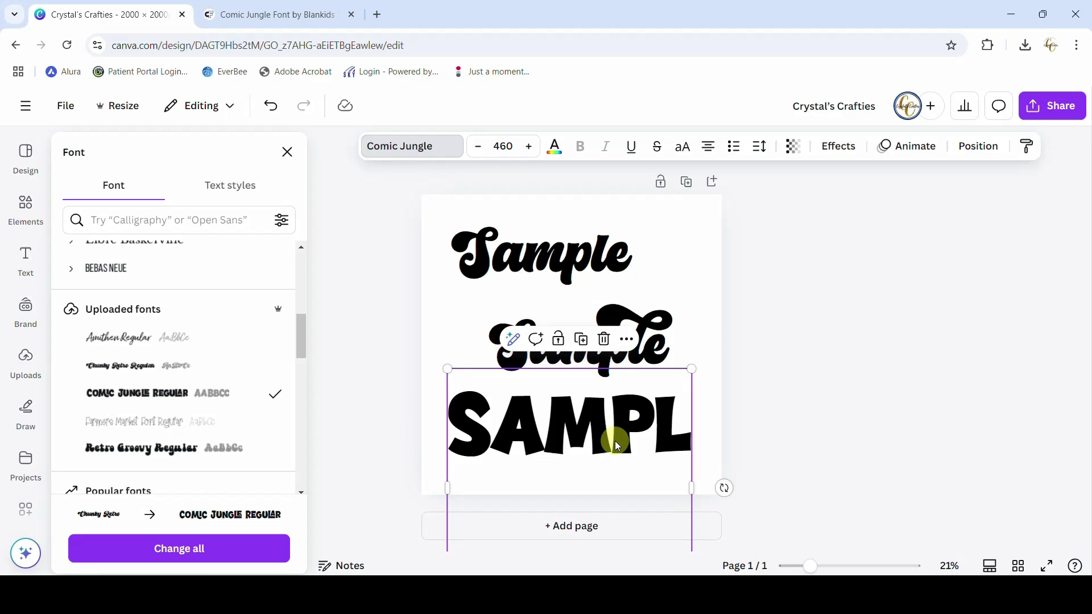
key("Delete")
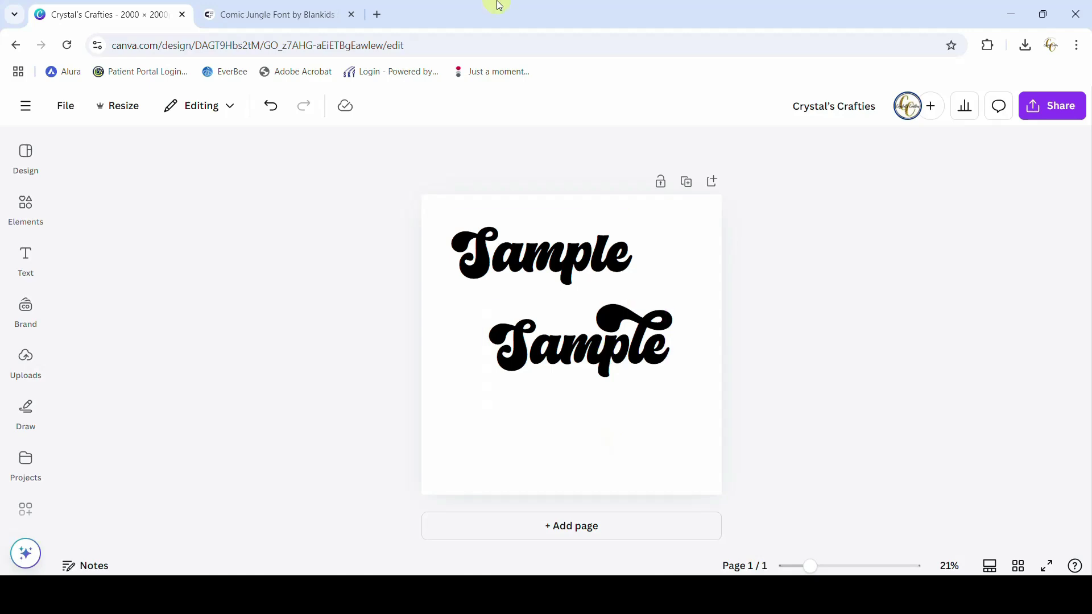
Step: Switch to the Creative Fabrica page and open the Fontcloud font manager from its tools
left_click(302, 14)
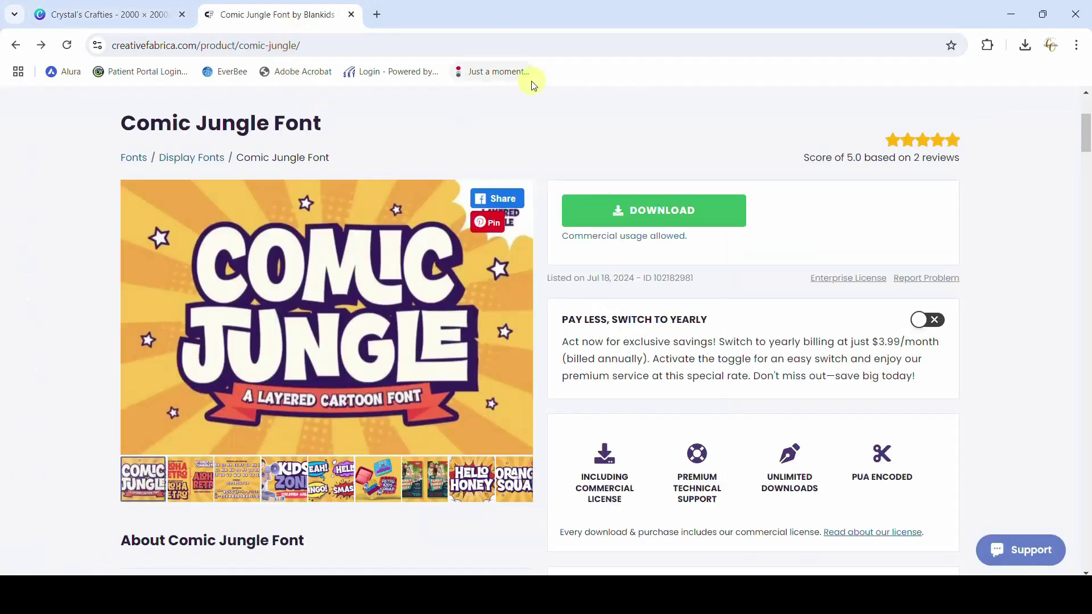
scroll(273, 165, "up", 4)
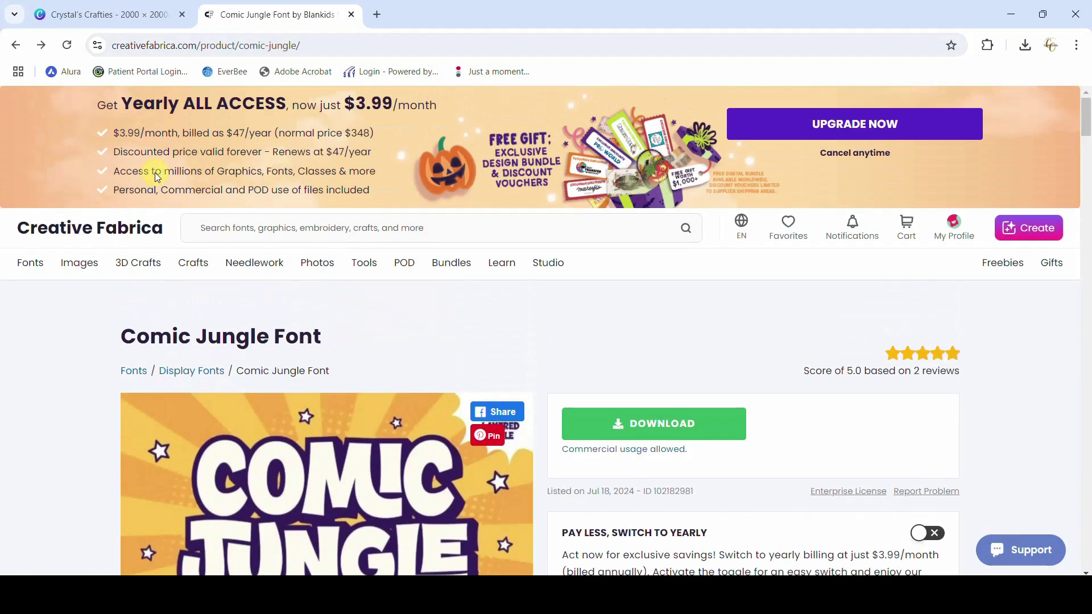
mouse_move(370, 267)
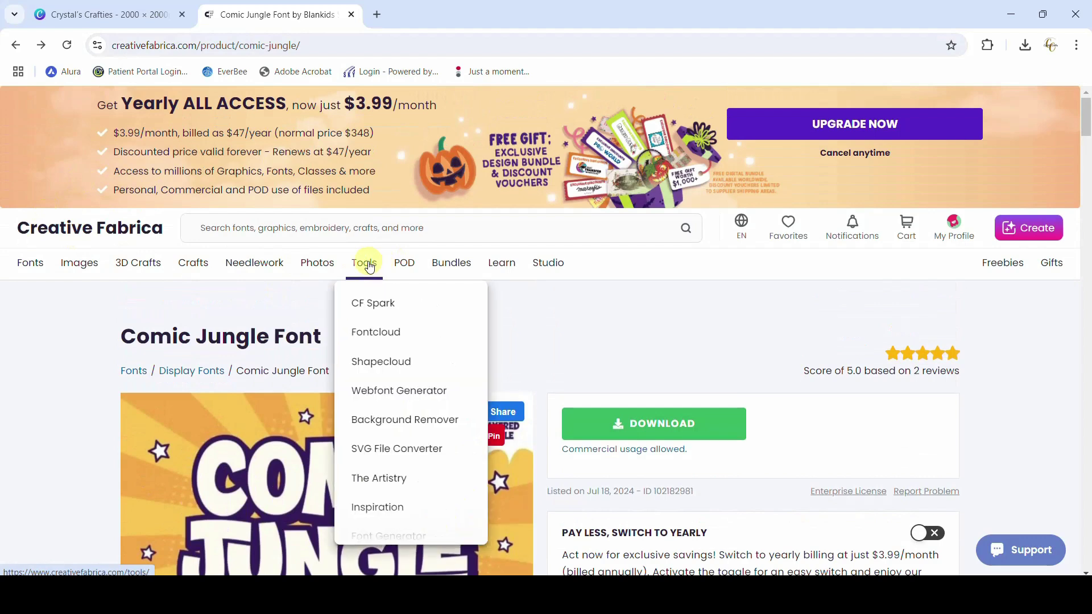
left_click(370, 333)
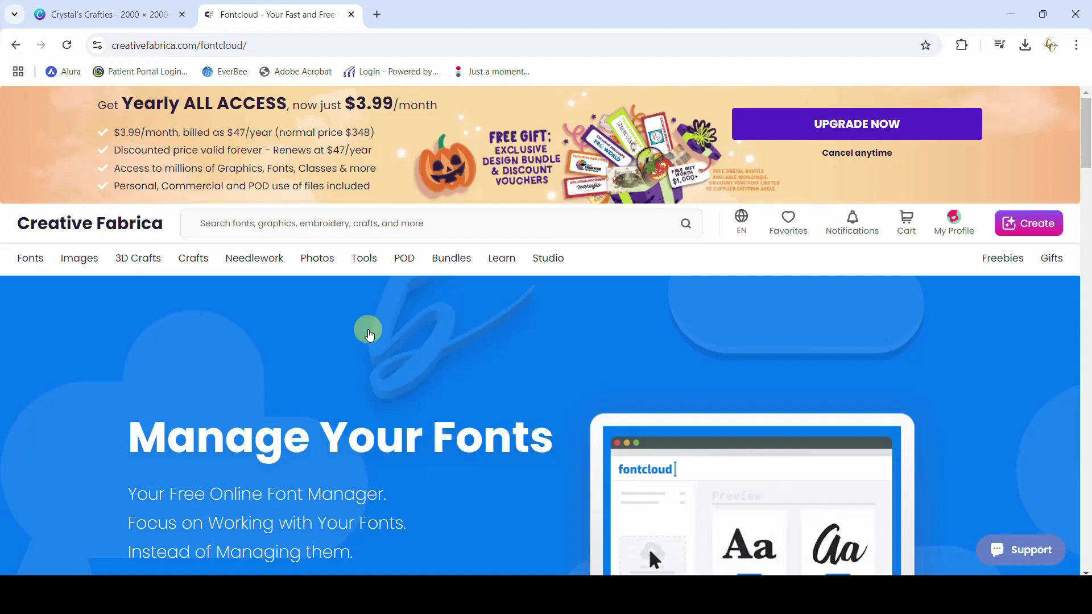
scroll(376, 364, "down", 5)
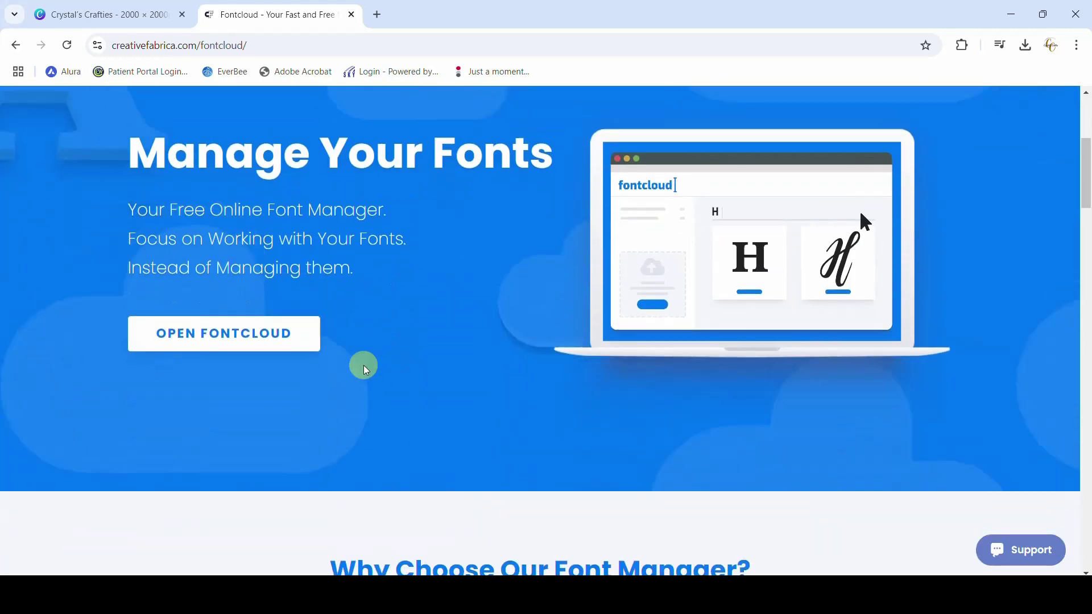
left_click(262, 343)
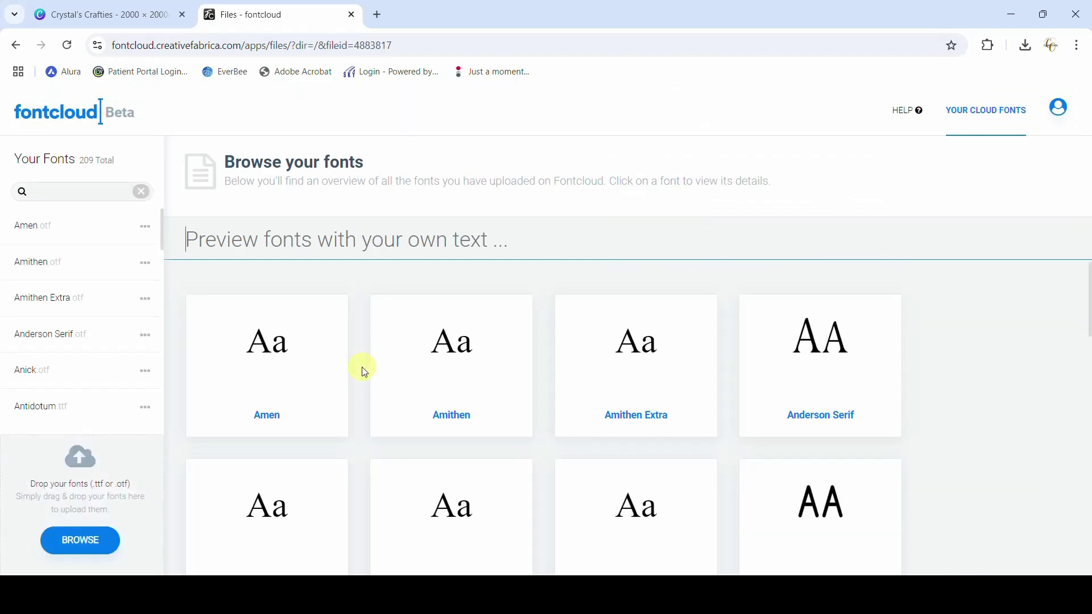
Step: Upload the Comic Jungle font file from the Desktop's Fonts folder to the cloud font collection
scroll(391, 382, "down", 15)
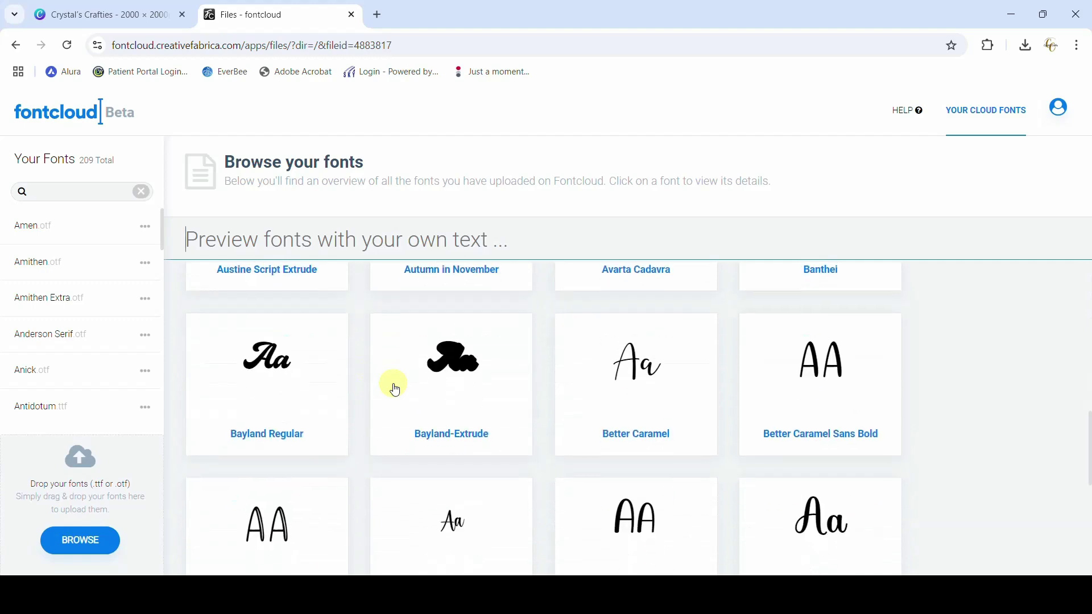
scroll(397, 388, "up", 15)
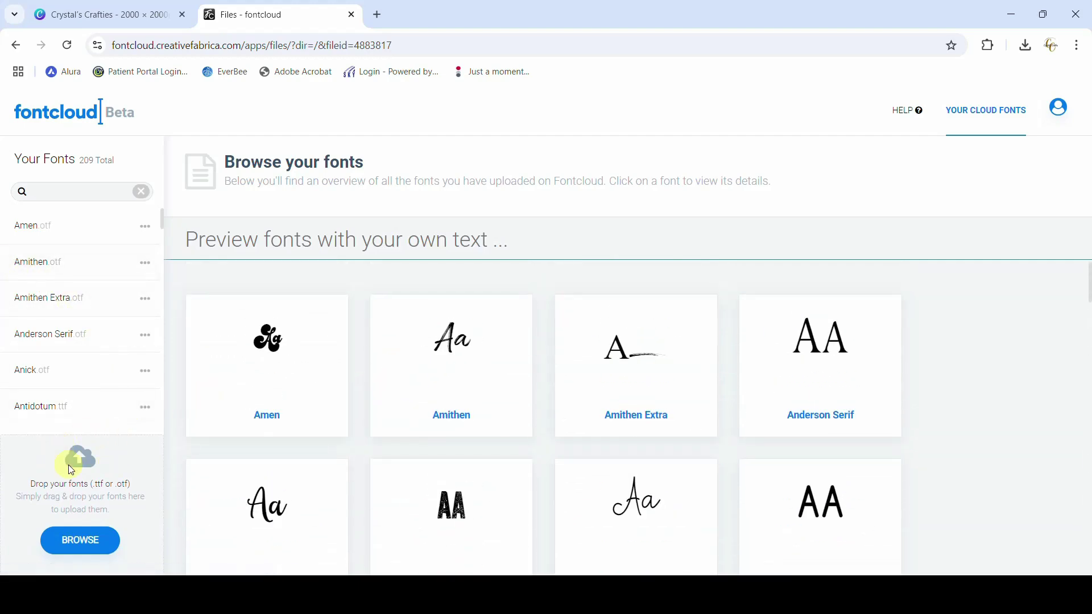
left_click(79, 545)
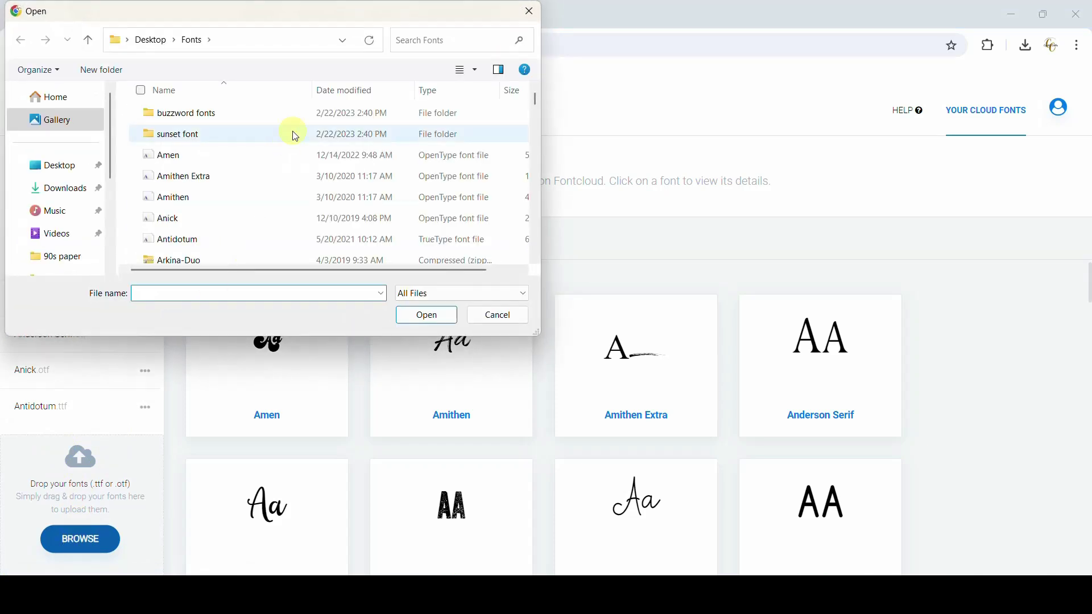
scroll(296, 137, "down", 20)
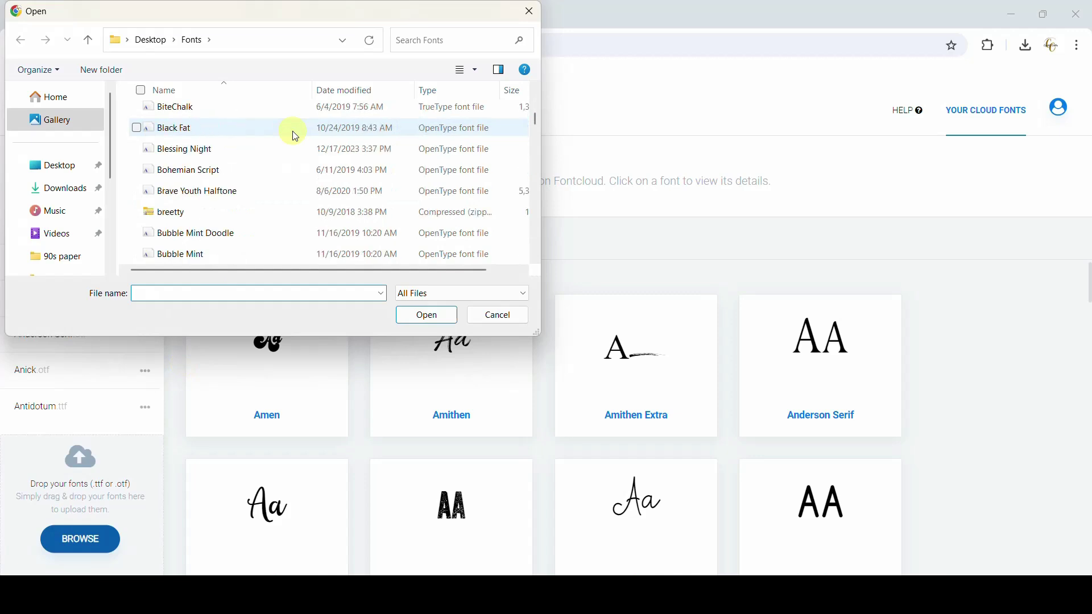
scroll(295, 136, "down", 3)
scroll(296, 137, "down", 5)
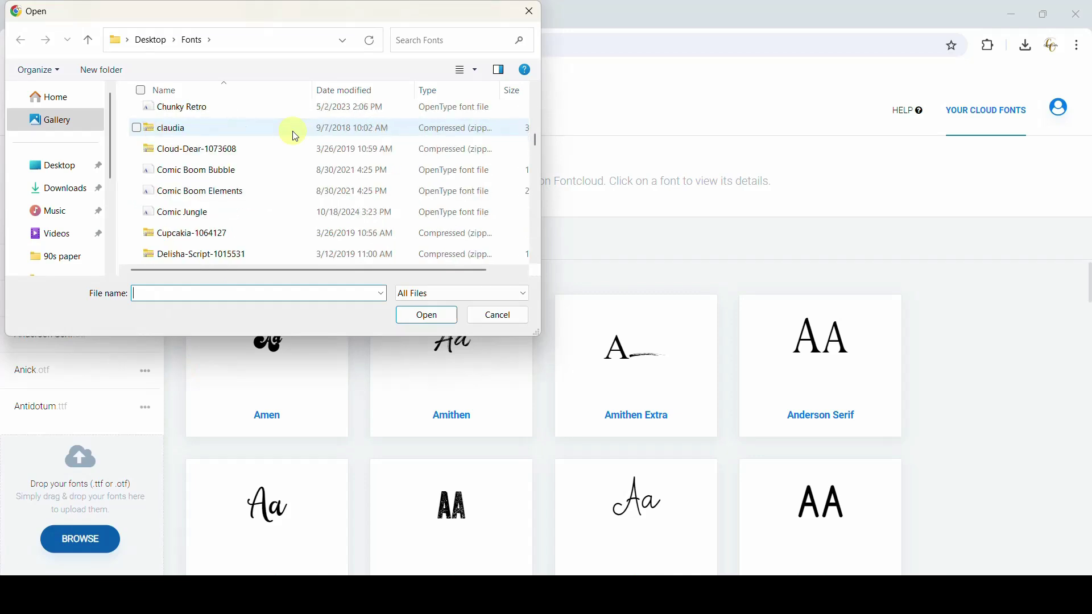
left_click(200, 215)
left_click(426, 316)
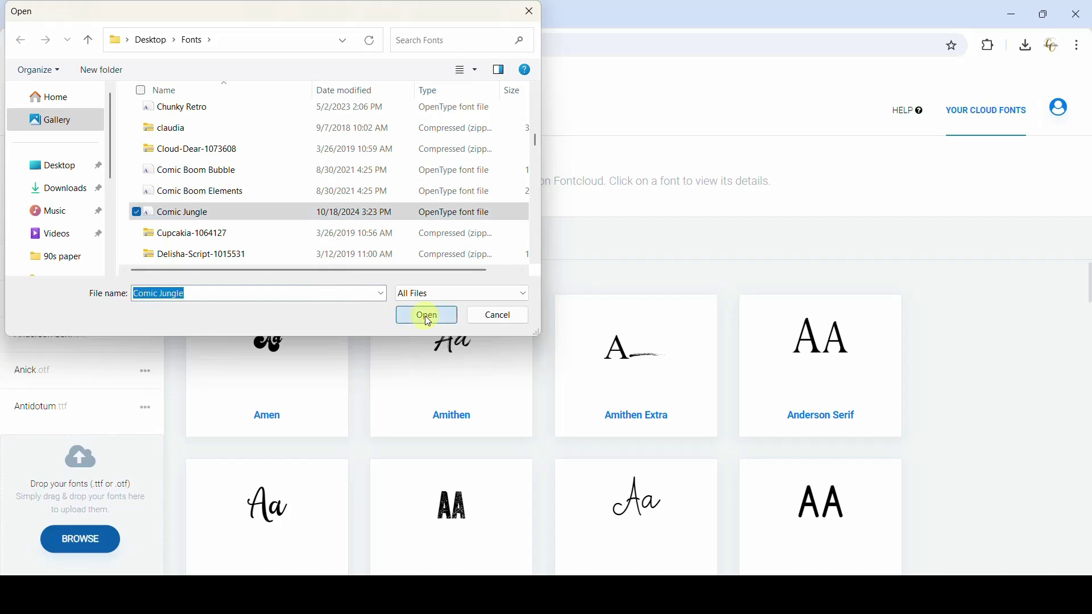
Step: Preview all fonts in the collection with the custom text "Sample"
scroll(80, 273, "down", 10)
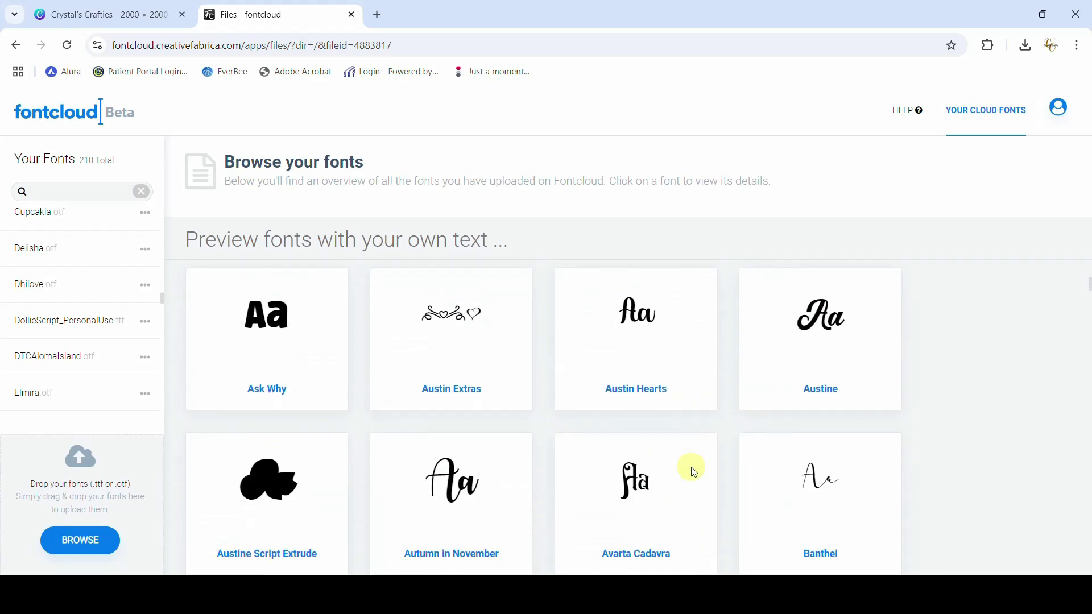
left_click(470, 242)
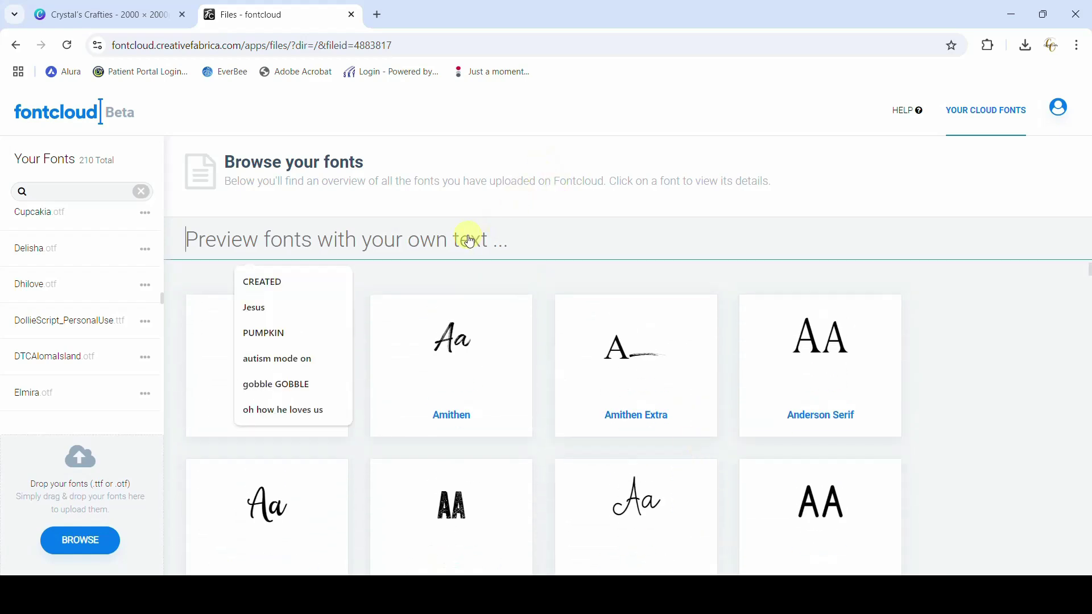
type("Sample")
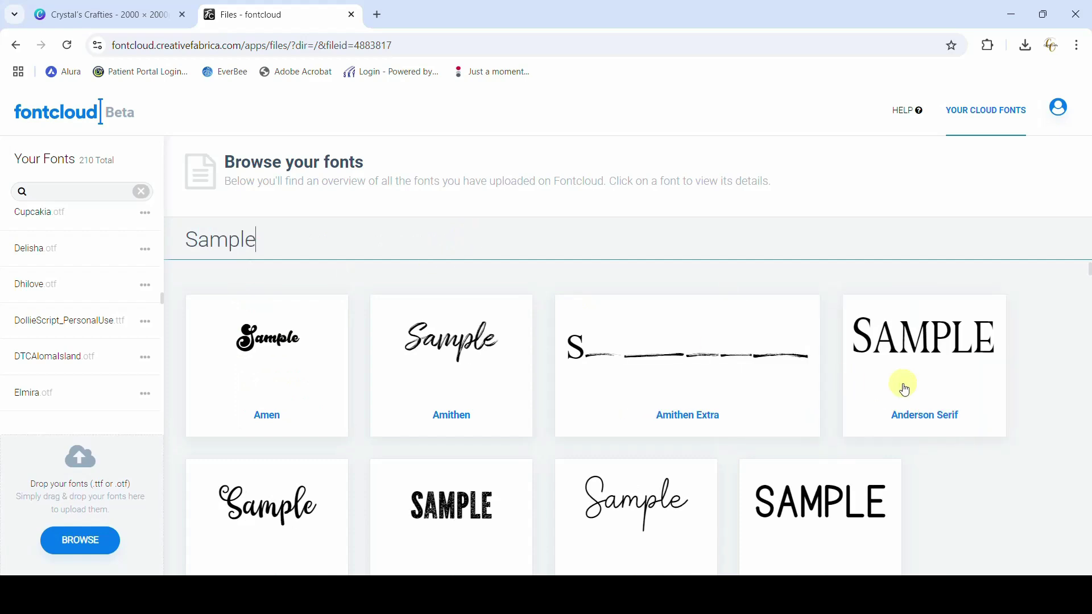
Step: Look through the "Sample" previews of the uploaded fonts, including Comic Boom Elements and Comic Jungle
scroll(578, 396, "down", 3)
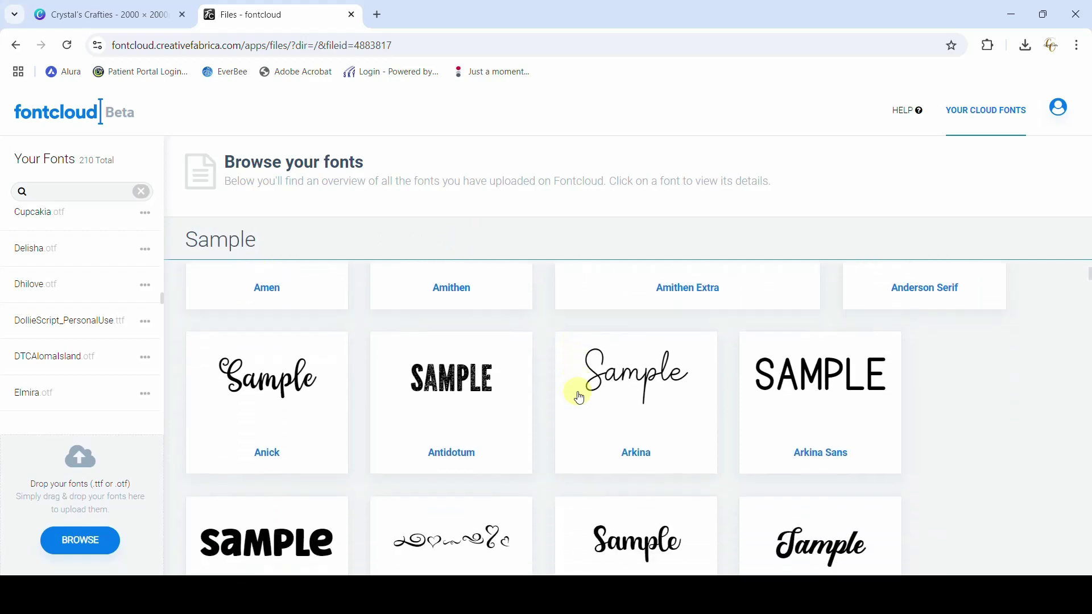
scroll(579, 397, "down", 6)
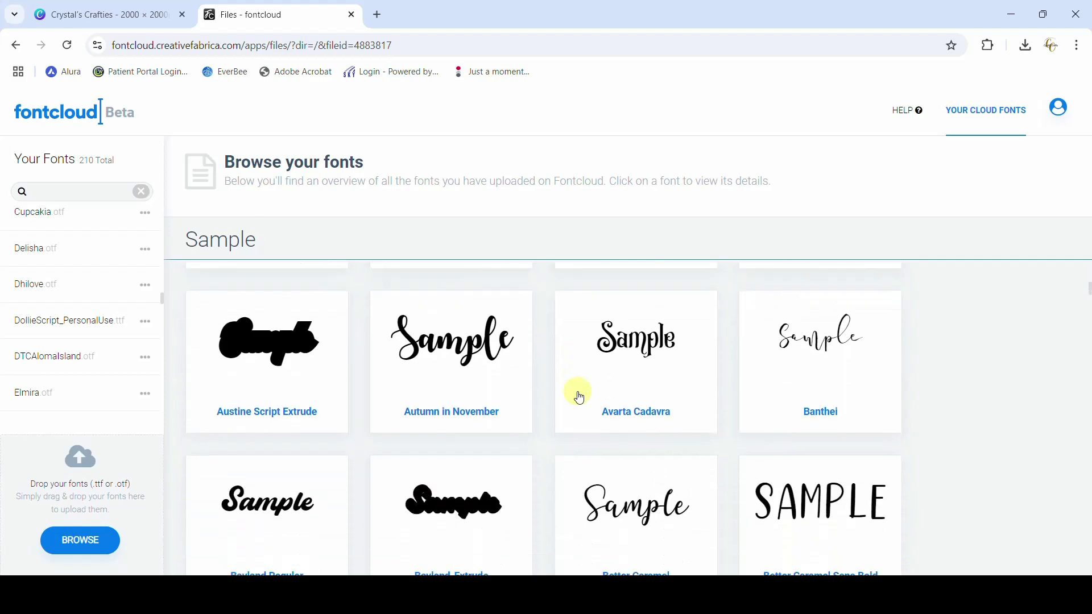
scroll(579, 398, "down", 3)
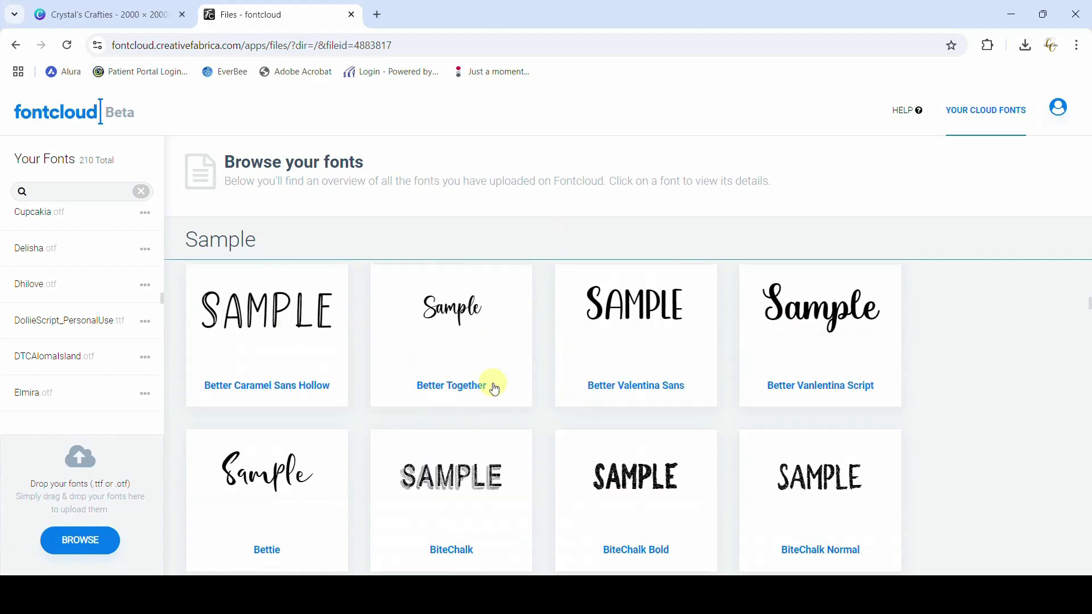
scroll(495, 389, "down", 3)
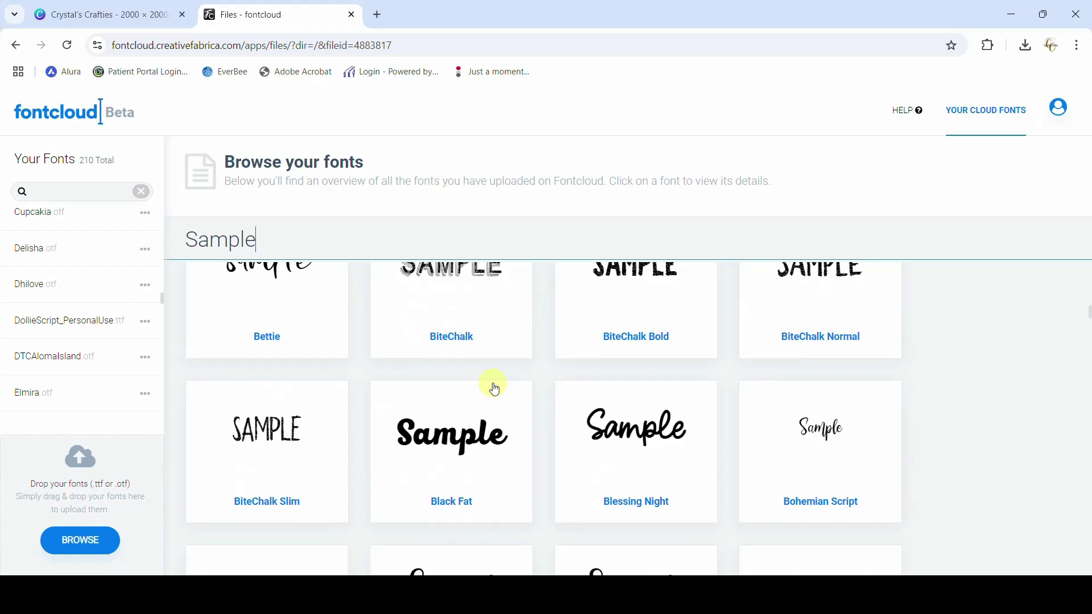
scroll(495, 390, "down", 1)
scroll(495, 389, "down", 2)
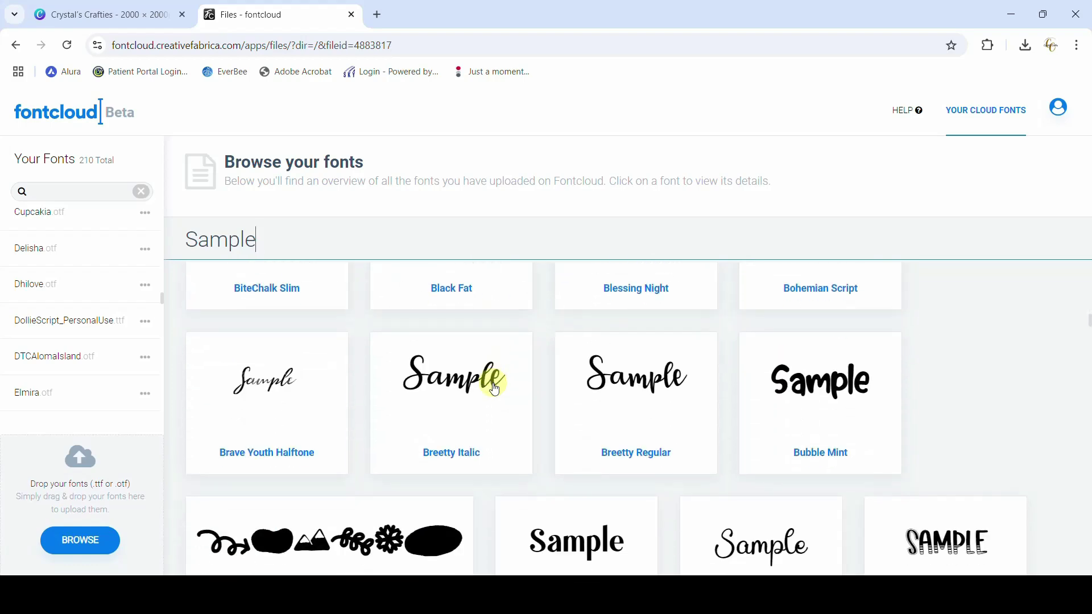
scroll(495, 390, "down", 5)
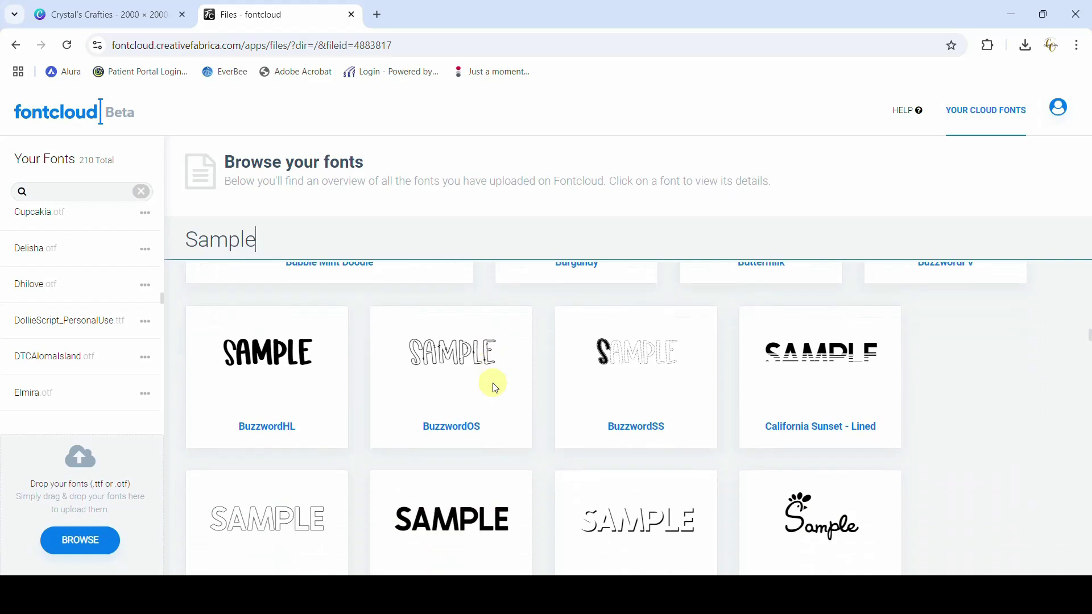
scroll(495, 388, "down", 5)
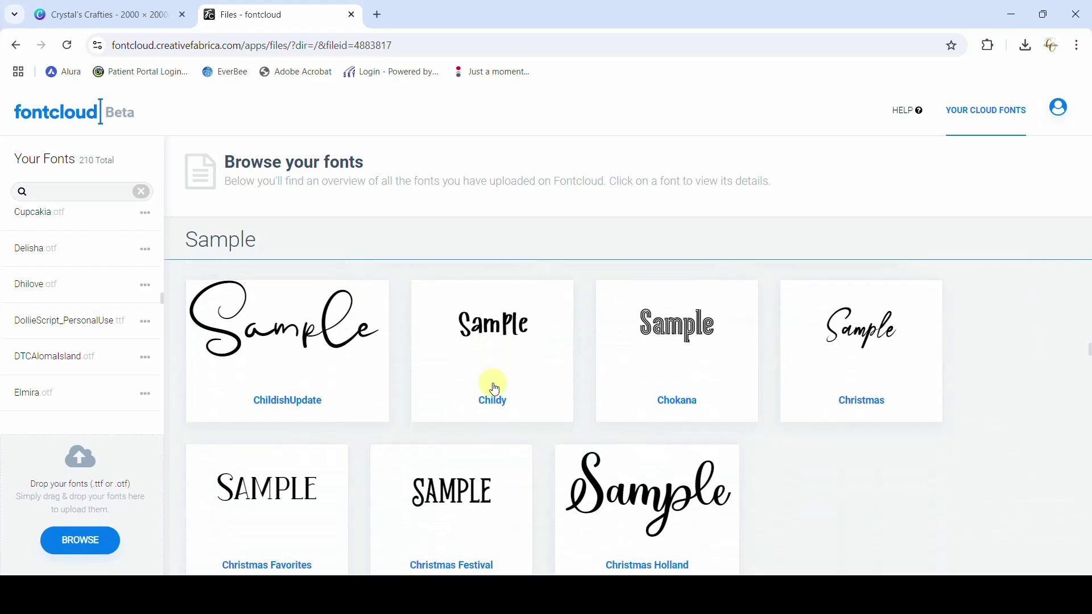
scroll(493, 387, "down", 2)
scroll(526, 377, "down", 2)
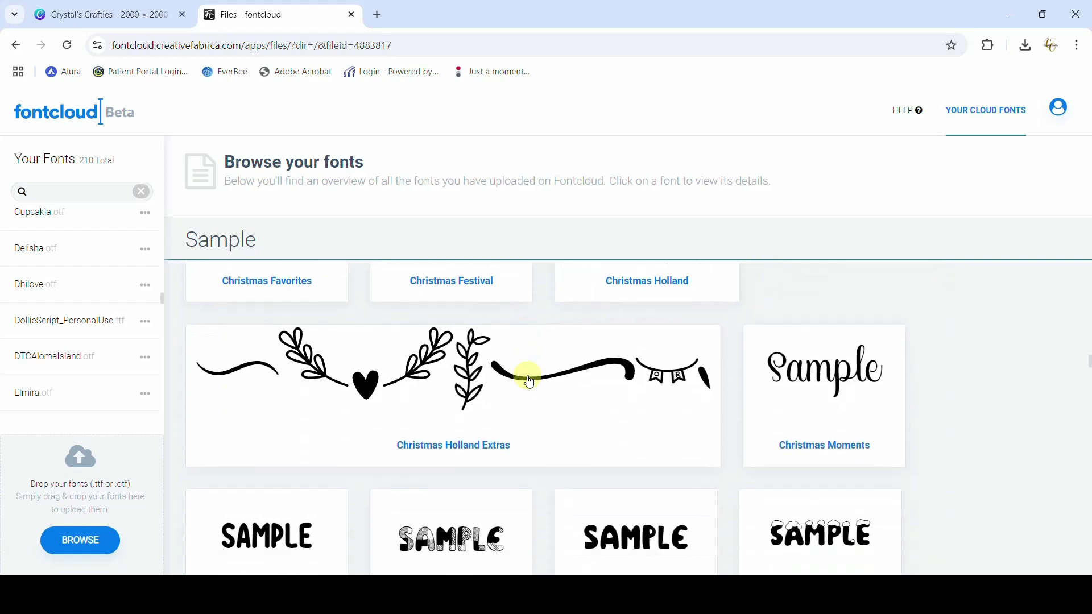
scroll(527, 378, "down", 3)
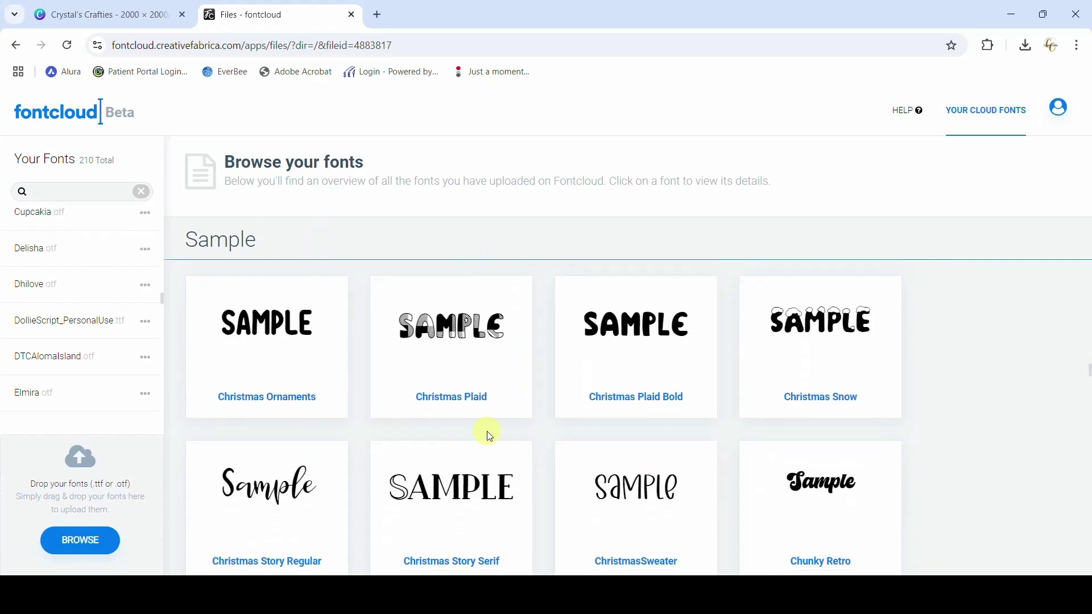
scroll(491, 435, "down", 2)
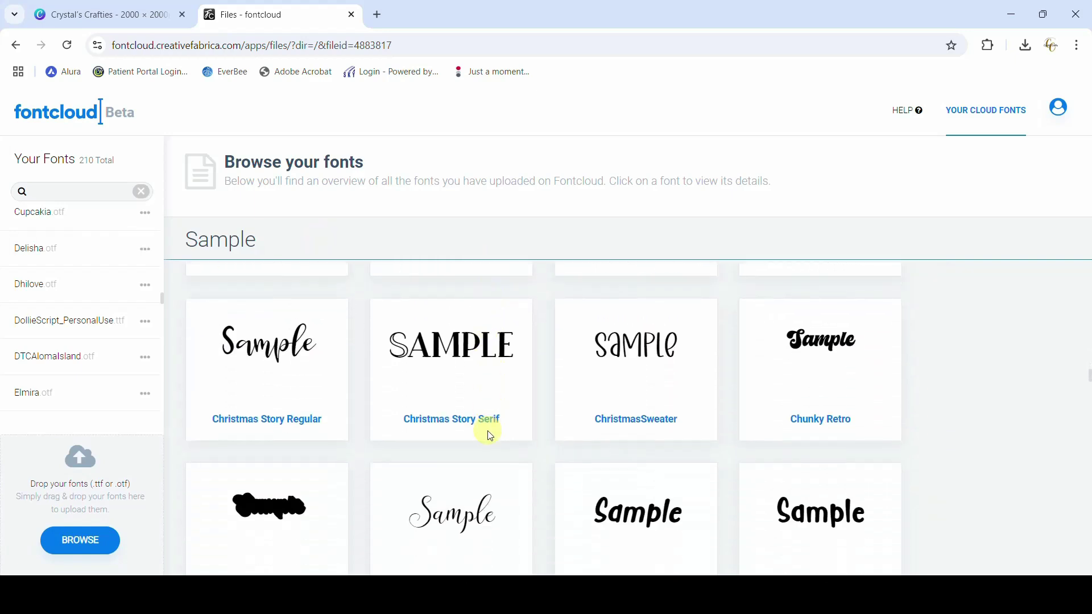
scroll(491, 435, "down", 7)
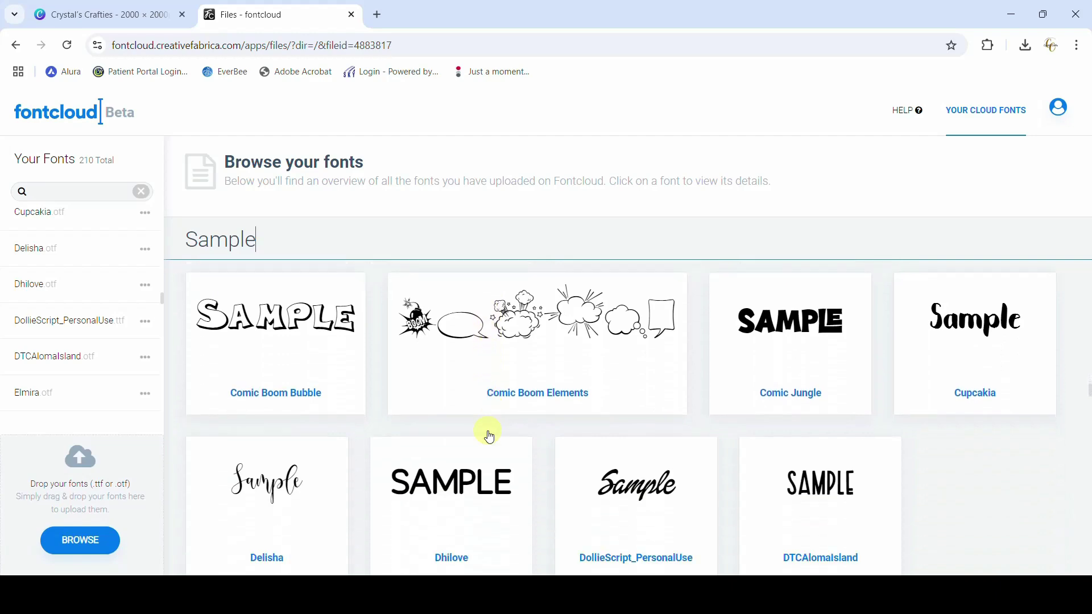
scroll(490, 437, "down", 5)
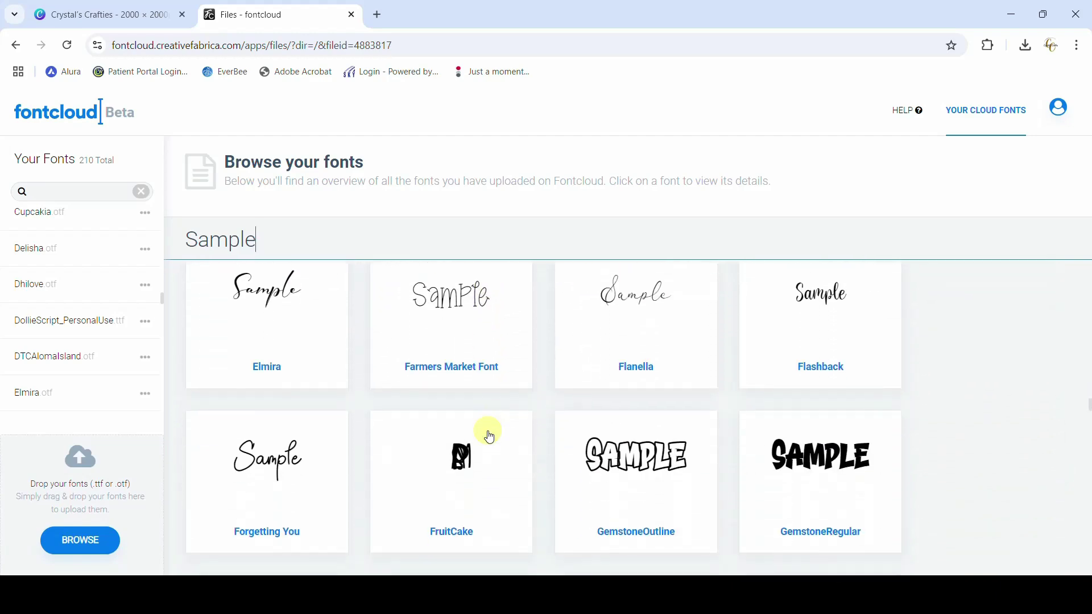
Step: Open the details of the Chunky Retro font and preview it with the text "Sample"
scroll(490, 437, "up", 7)
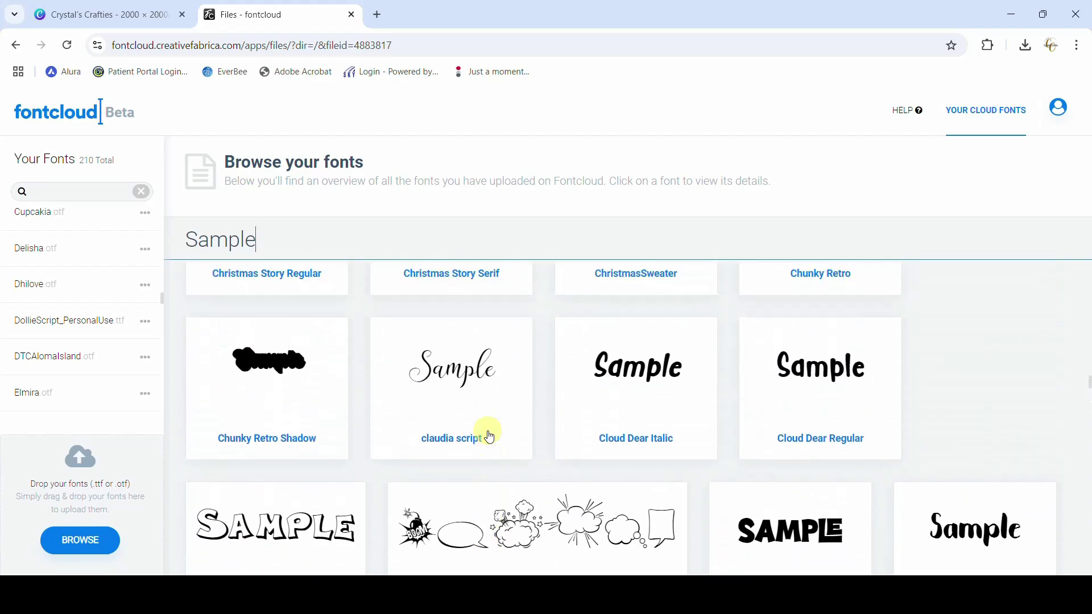
scroll(489, 435, "up", 2)
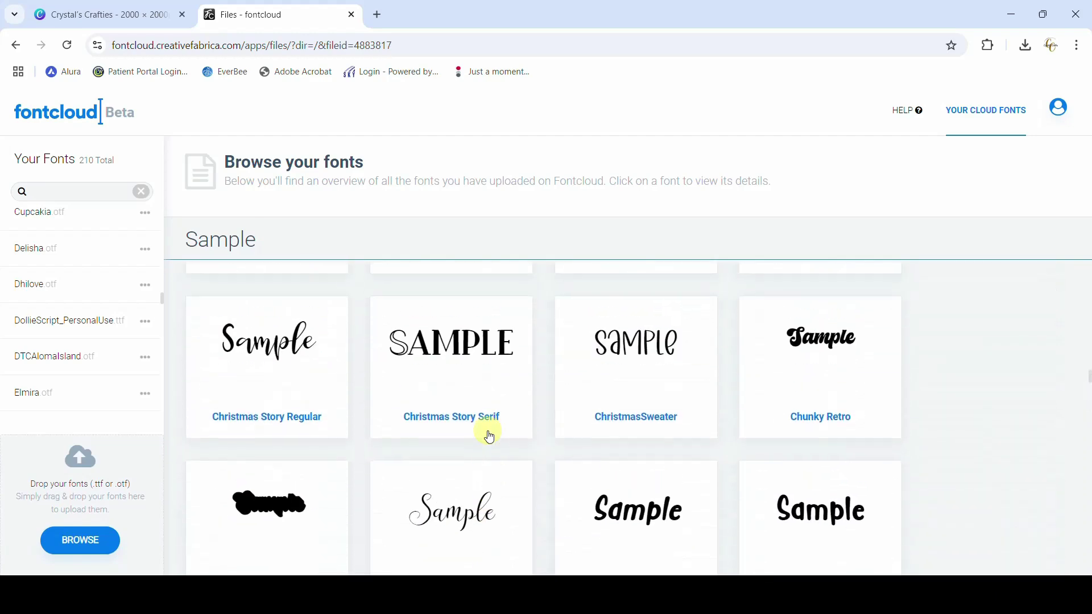
left_click(832, 346)
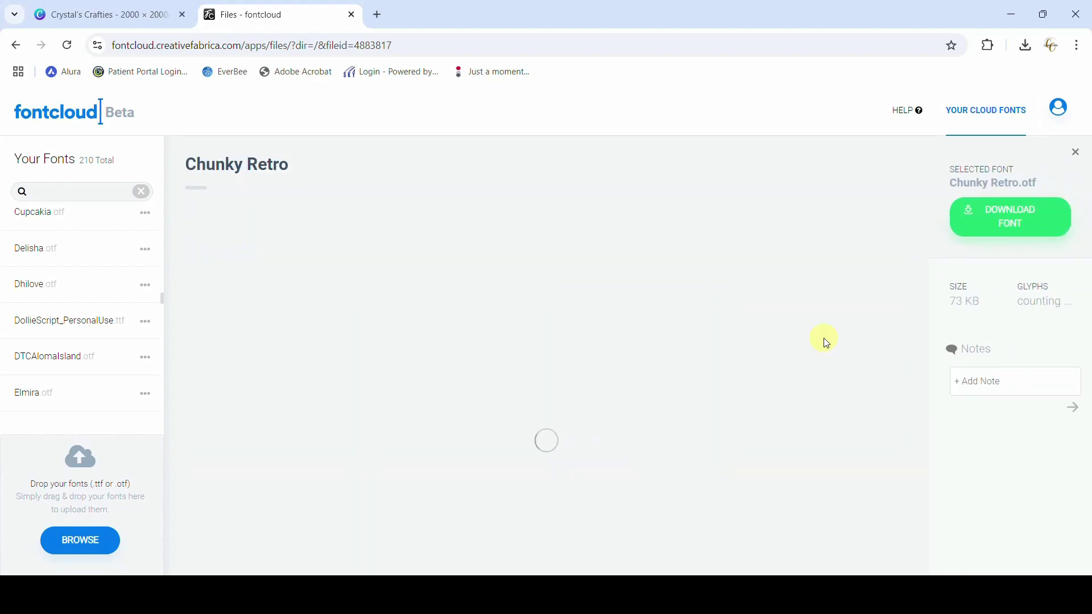
left_click(466, 249)
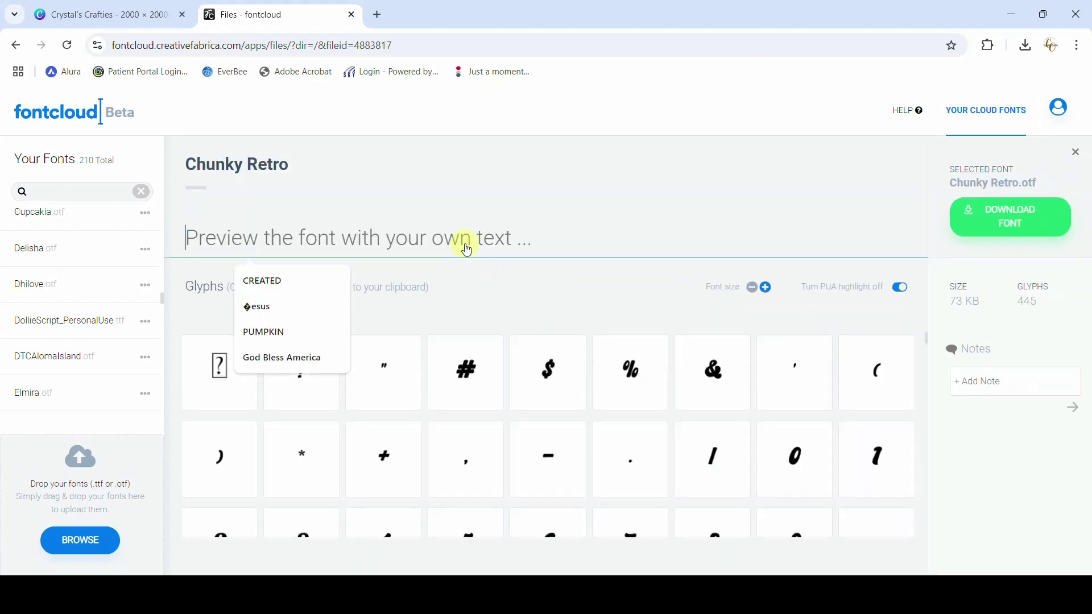
type("Sample")
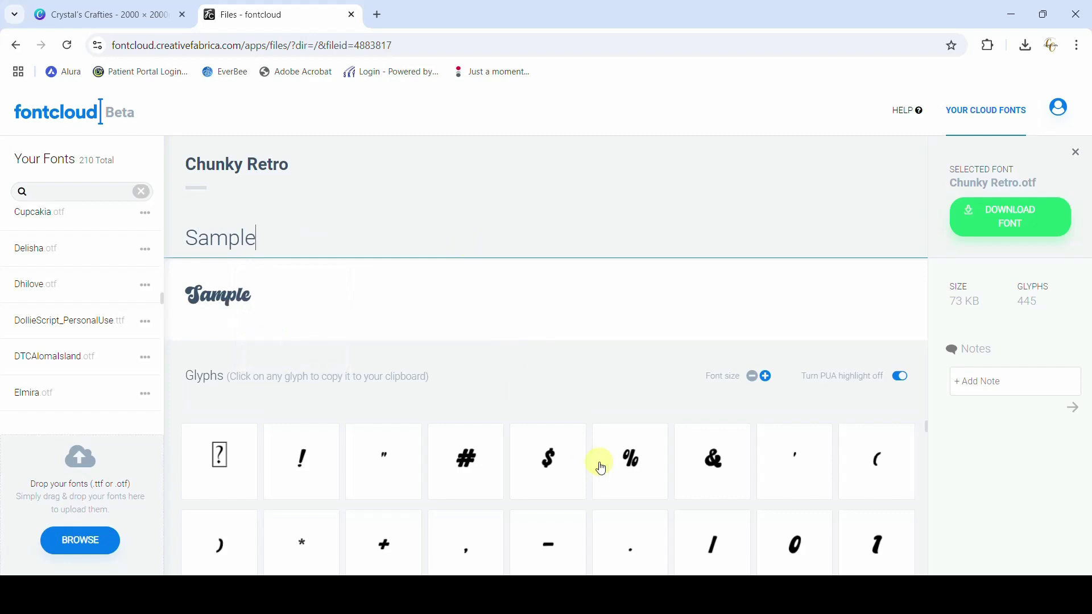
Step: Examine the highlighted PUA glyphs of Chunky Retro, comparing the alternate capital and lowercase letters with swashes
scroll(597, 464, "down", 20)
scroll(601, 468, "down", 10)
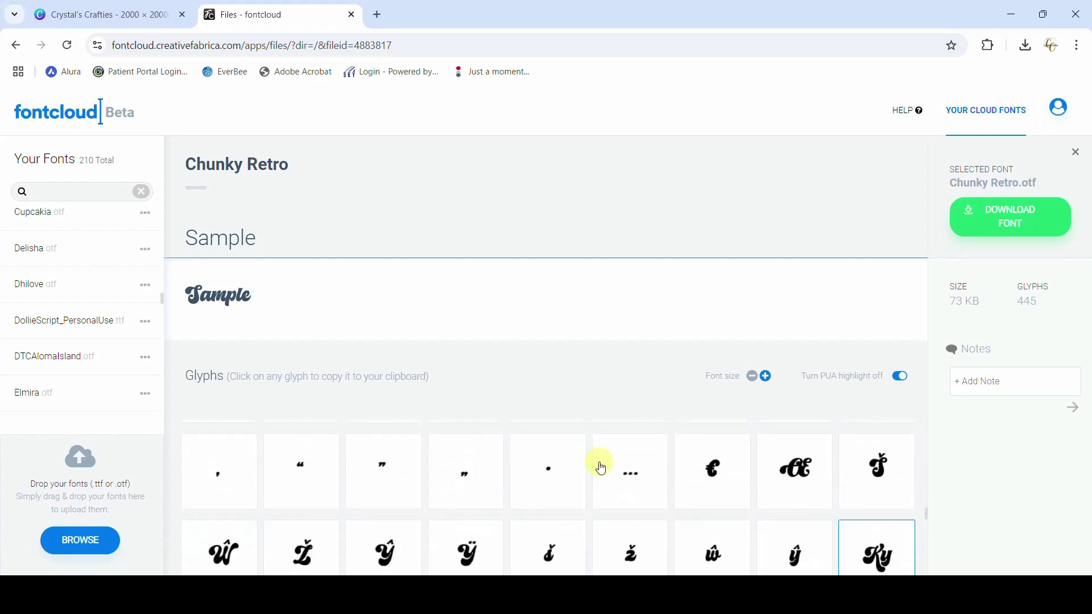
scroll(601, 468, "down", 3)
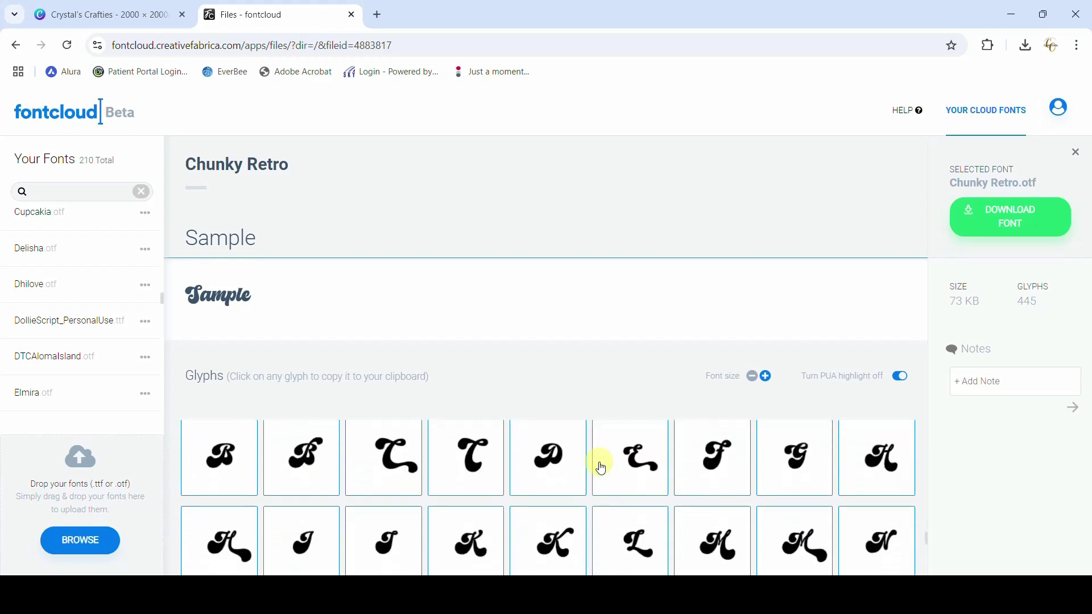
scroll(558, 488, "up", 10)
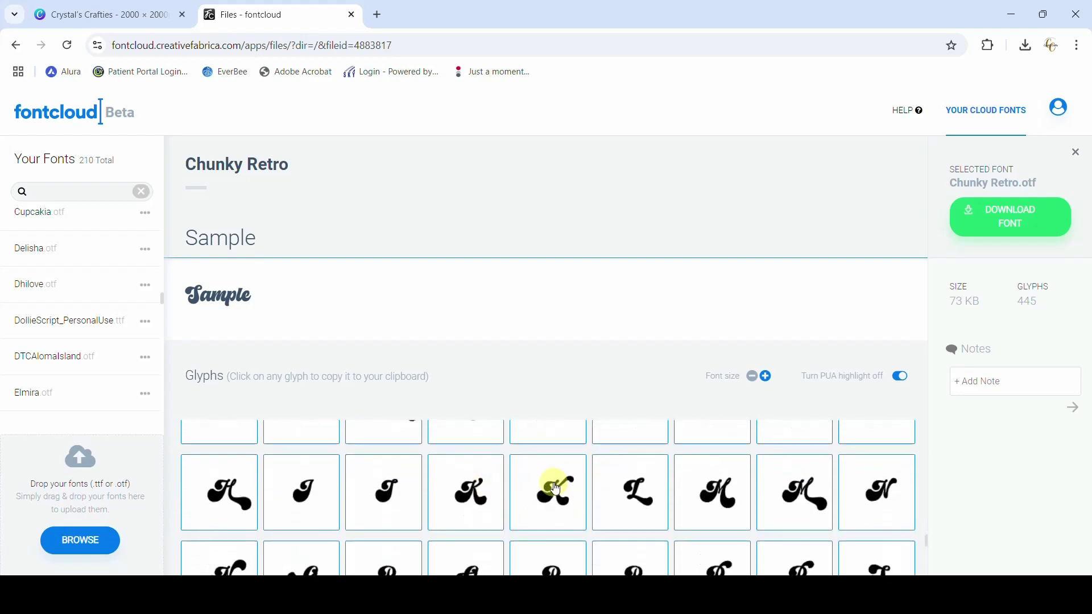
scroll(486, 502, "up", 4)
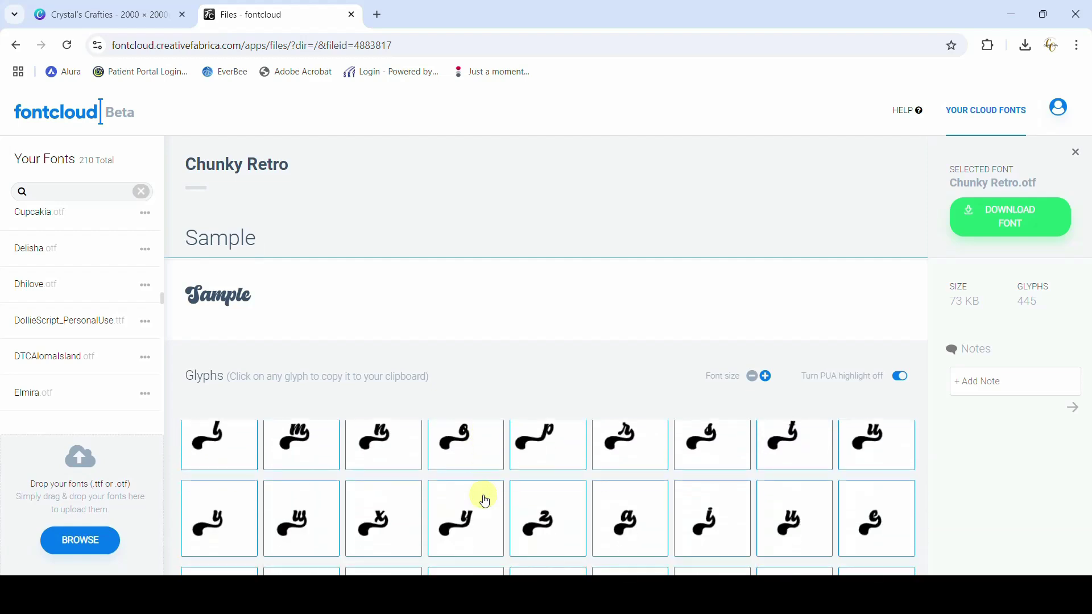
scroll(485, 501, "down", 8)
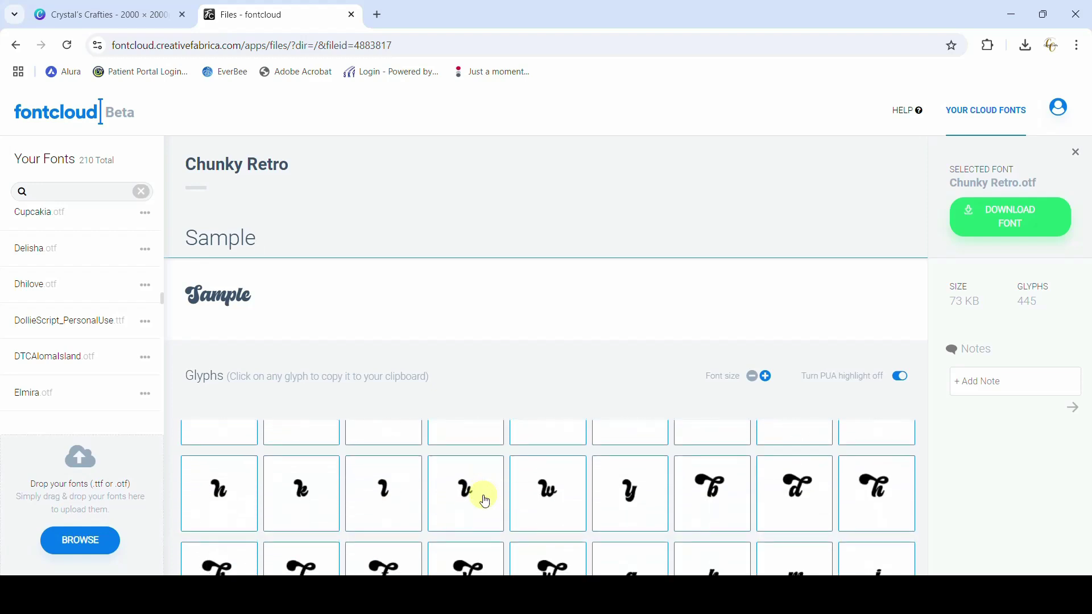
scroll(485, 502, "down", 1)
scroll(485, 502, "down", 1)
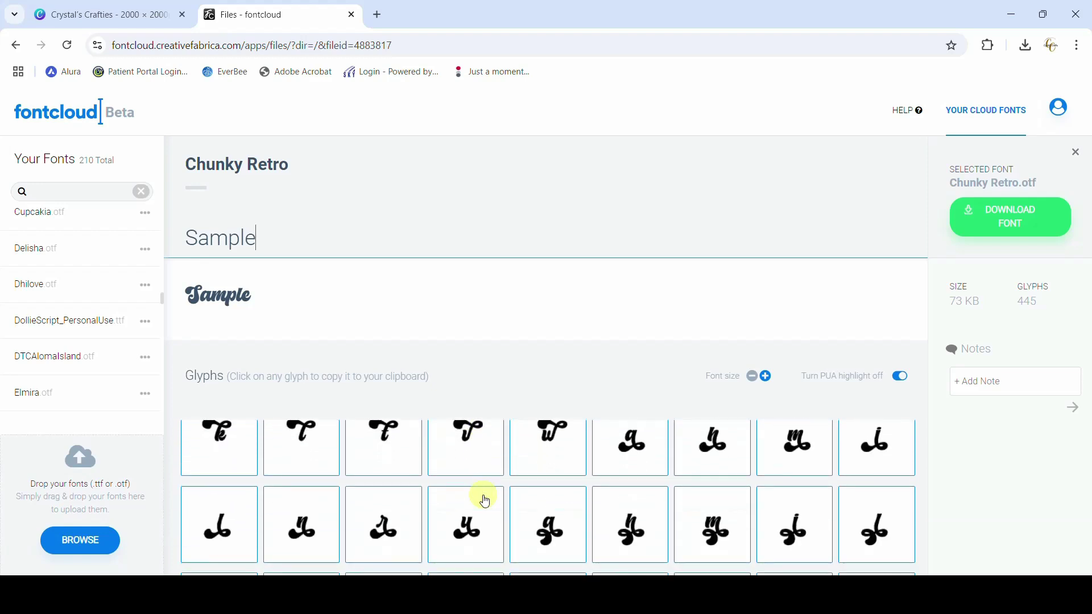
scroll(485, 502, "up", 1)
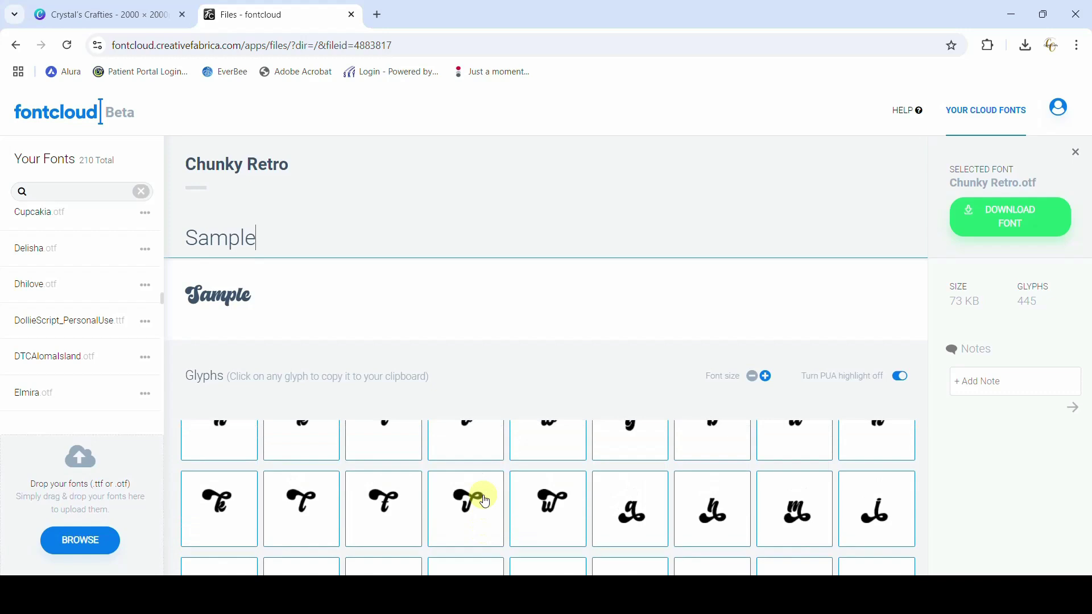
scroll(485, 502, "down", 2)
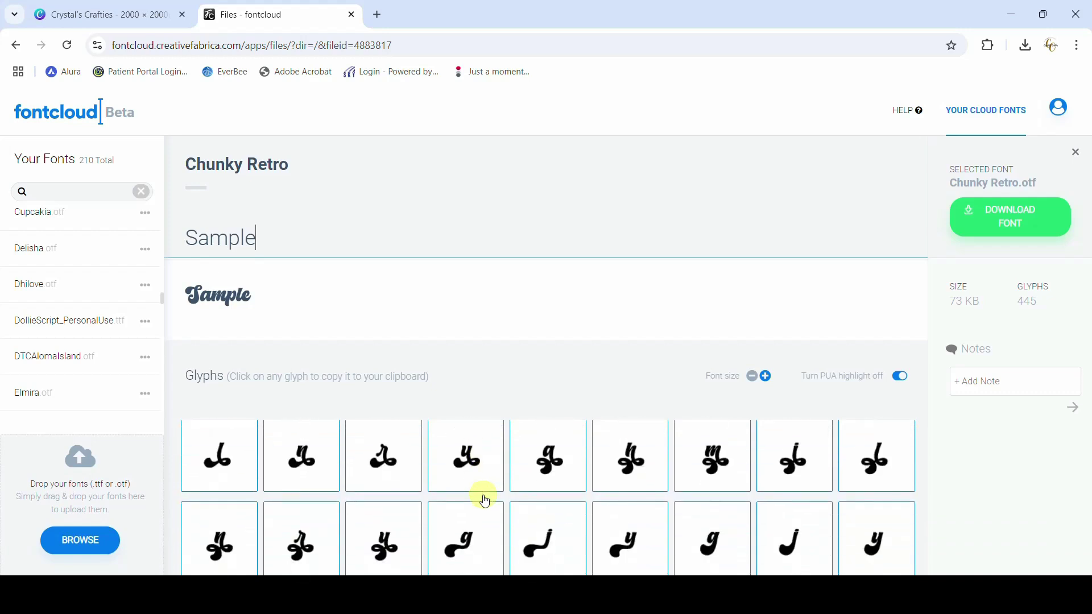
scroll(485, 502, "down", 1)
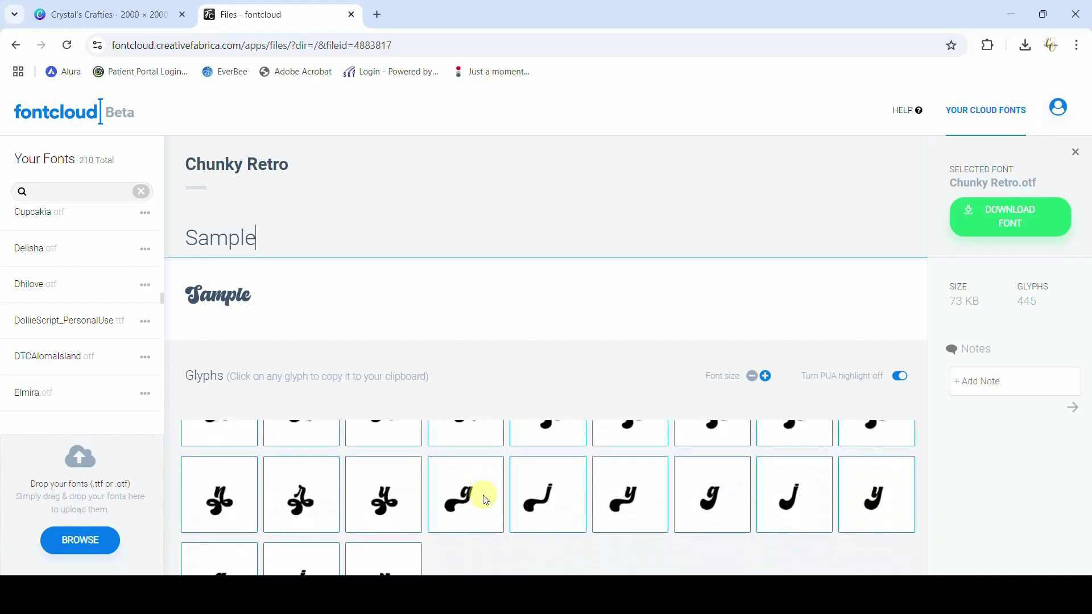
Step: Copy the swash lowercase l glyph of Chunky Retro and replace the plain "l" in the "Sample" preview text with it
scroll(485, 502, "up", 3)
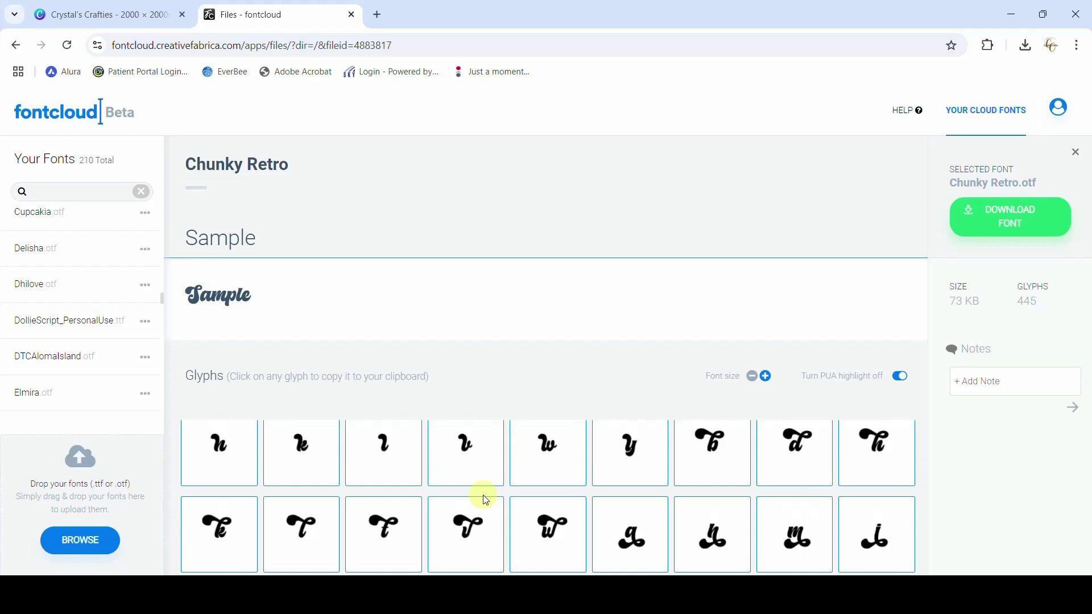
left_click(297, 529)
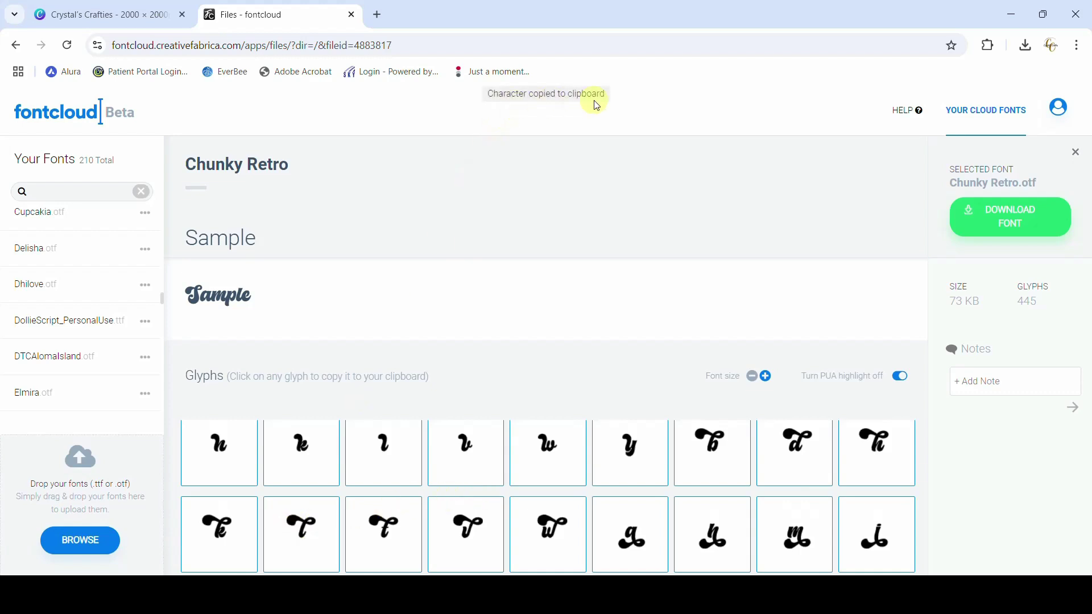
left_click(246, 244)
key("BackSpace")
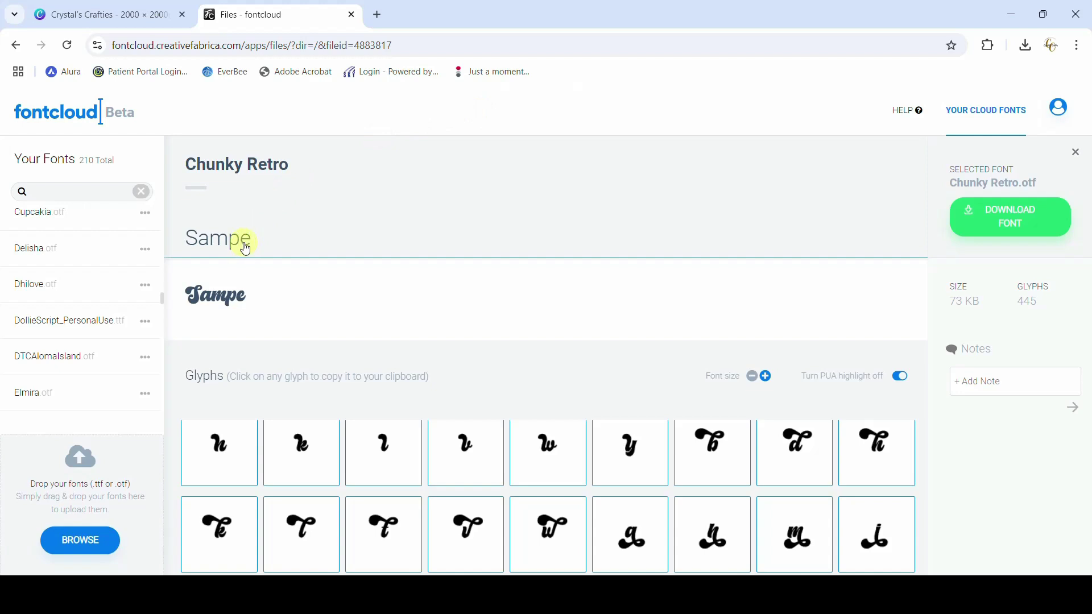
type("l")
left_click_drag(292, 236, 176, 239)
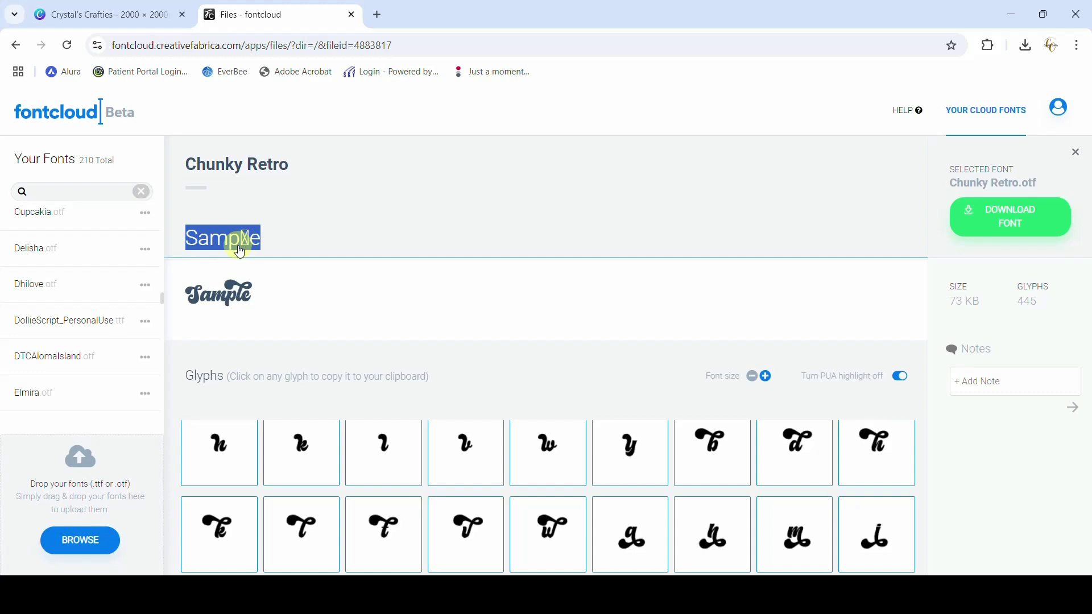
Step: Switch to the Canva design and delete the lower "Sample" text with the swash l
left_click(142, 16)
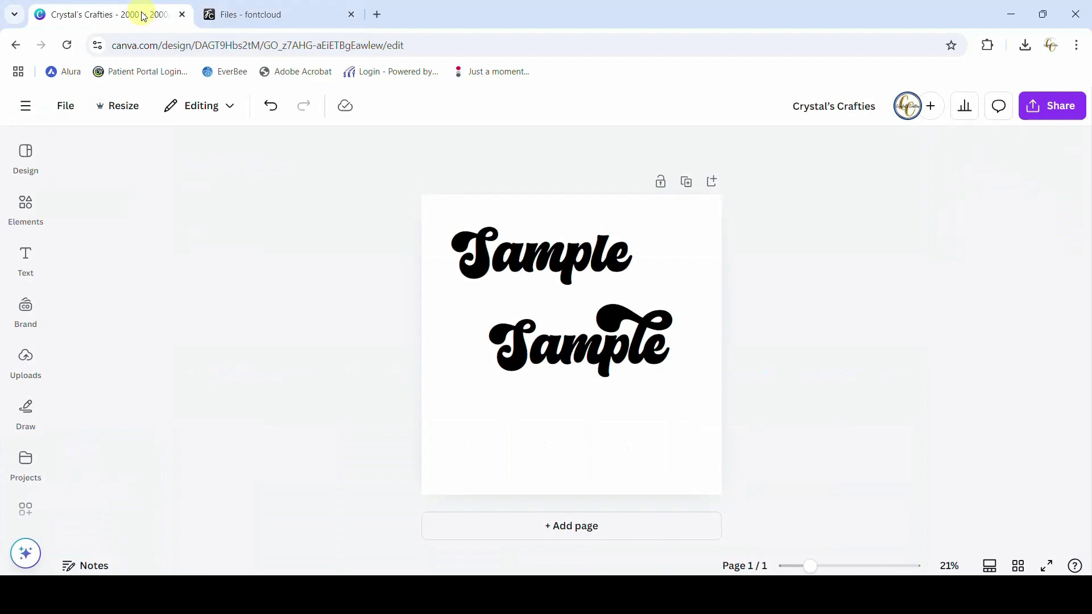
left_click(584, 340)
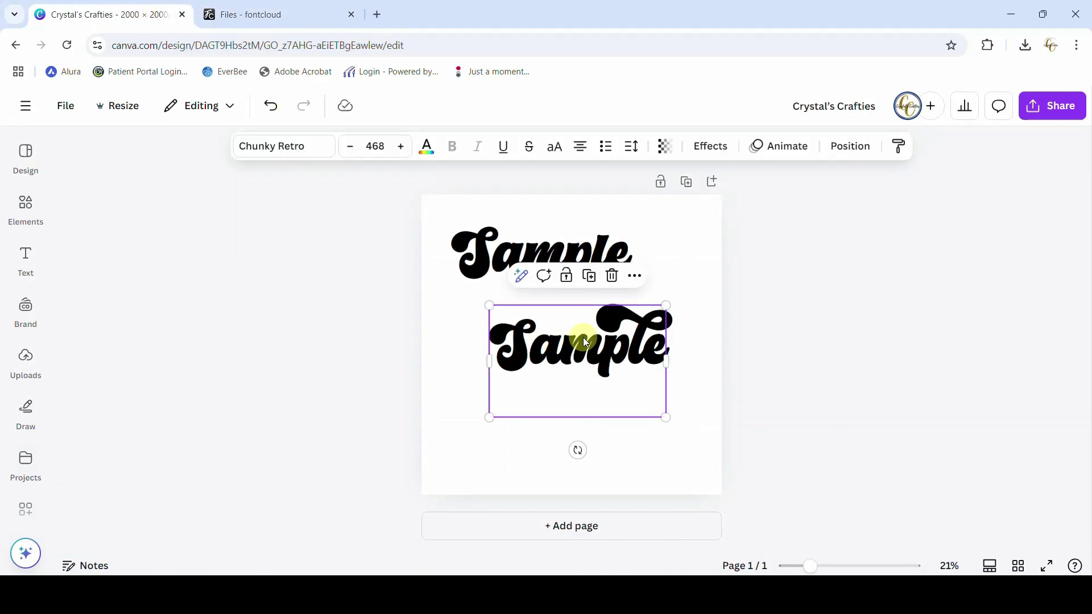
key("Delete")
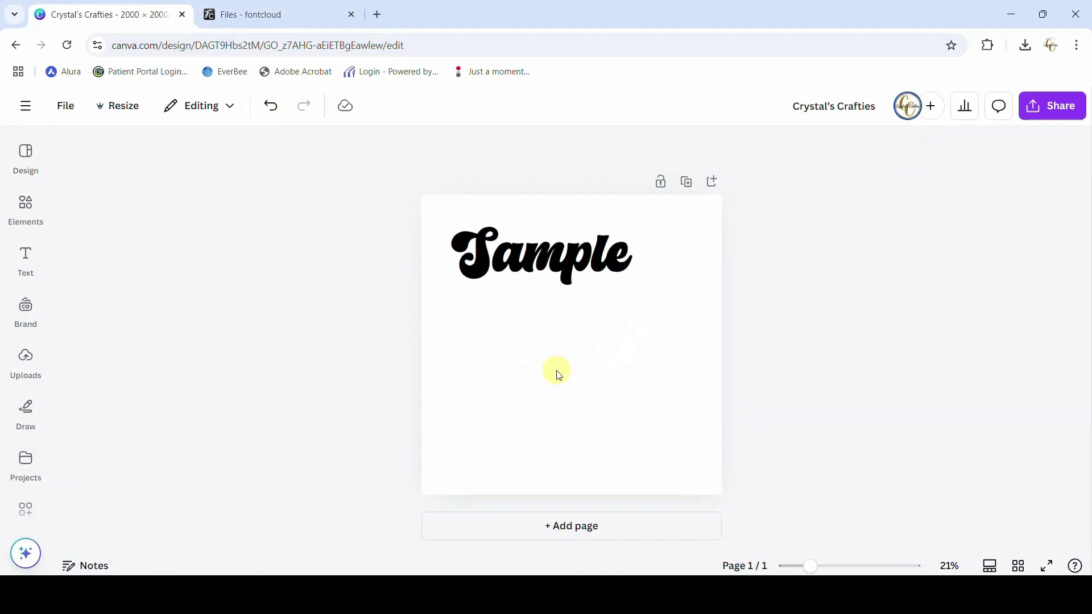
Step: Add a new "Sample" text in Chunky Retro below the existing one and select it
left_click(553, 373)
left_click(553, 373)
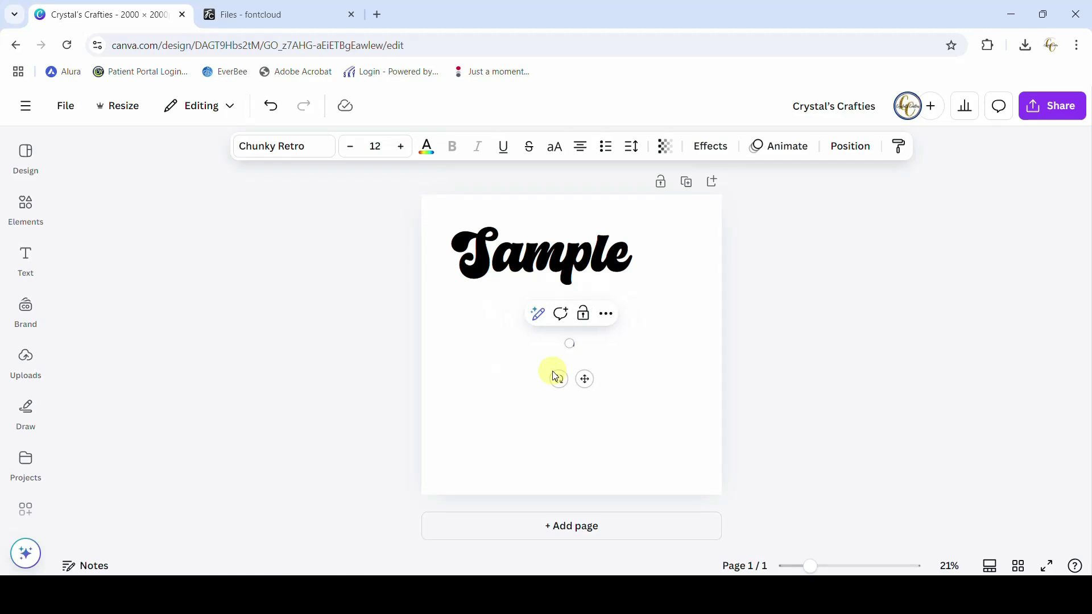
left_click(563, 353)
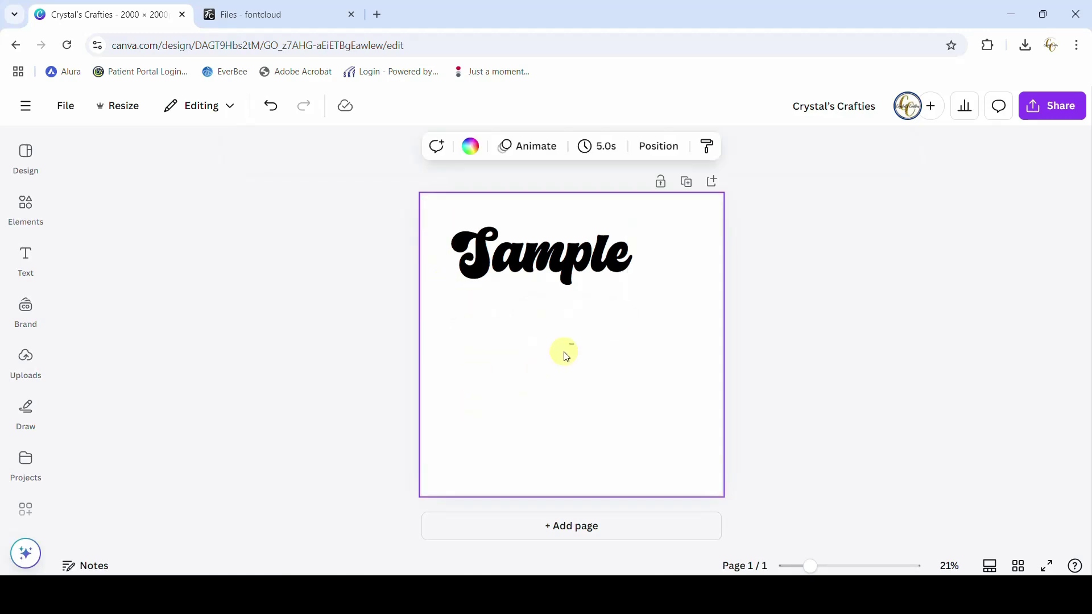
left_click(572, 345)
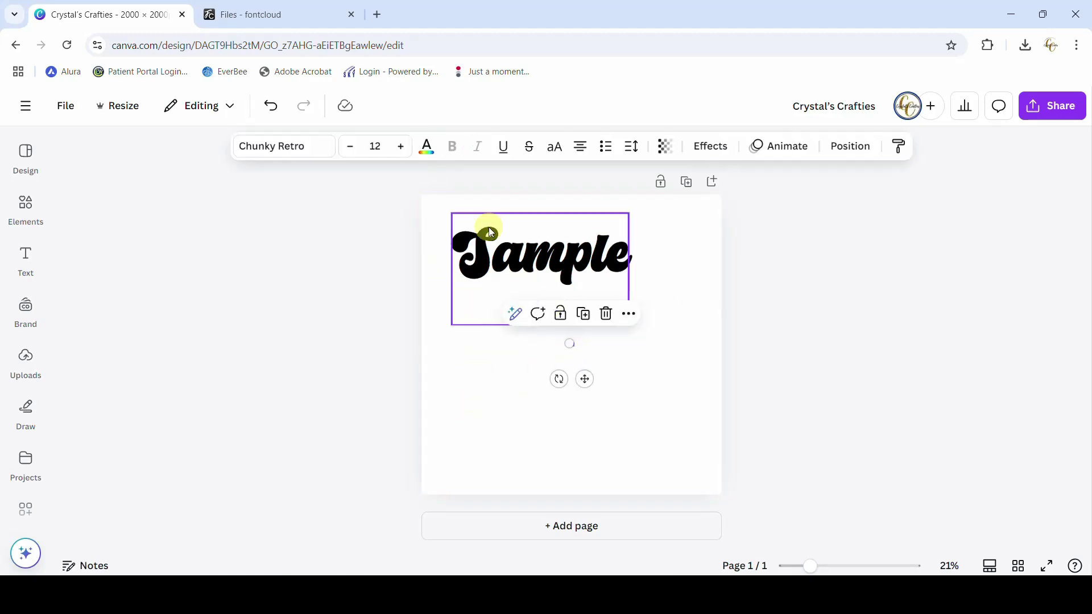
Step: Set the new text's font size to 200, then scale it up to about 485 and align it beneath the first "Sample"
left_click(378, 146)
type("200")
key("Return")
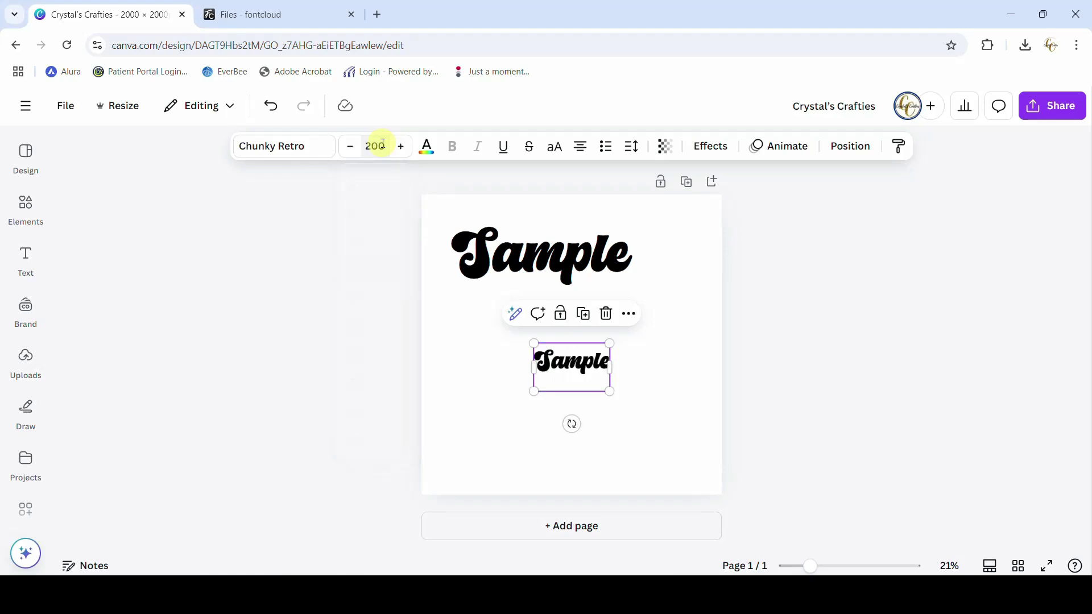
left_click_drag(610, 392, 559, 369)
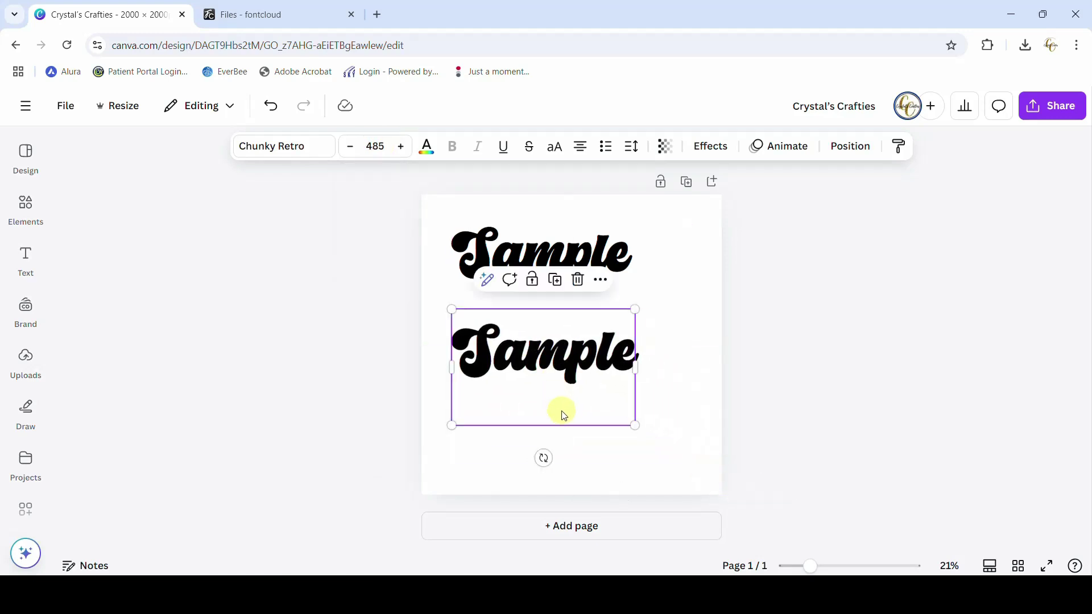
Step: Replace the plain "l" in the lower "Sample" text with the copied swash l glyph
double_click(617, 354)
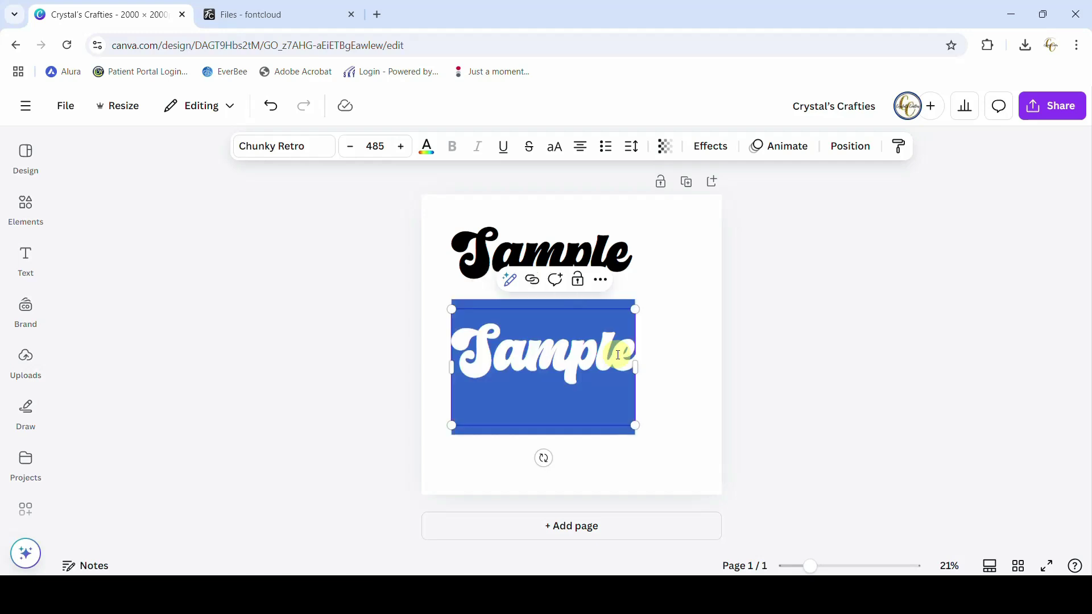
key("BackSpace")
key("ctrl+v")
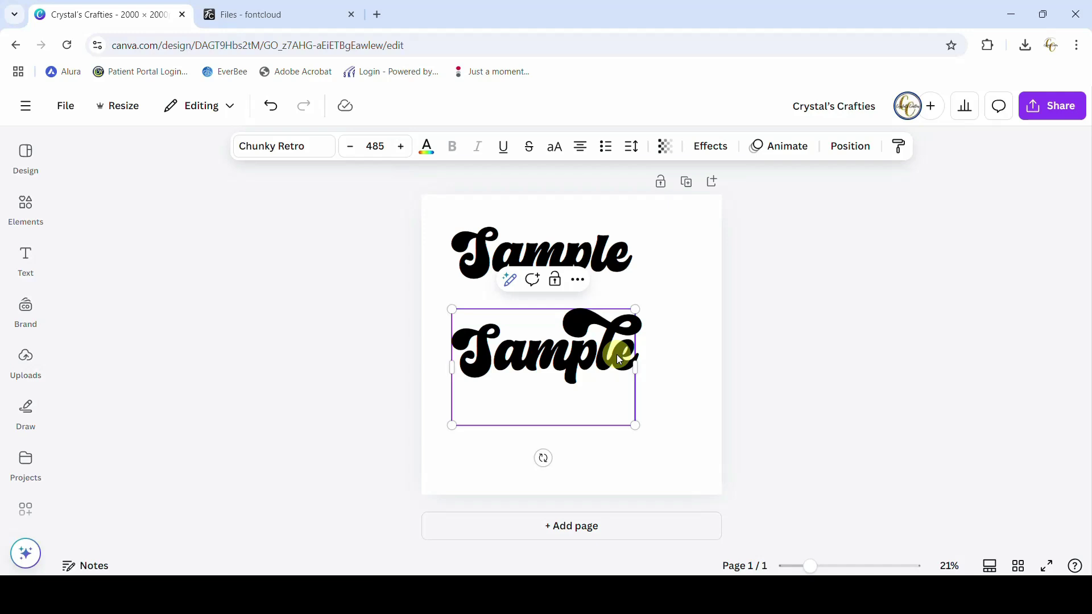
left_click(614, 461)
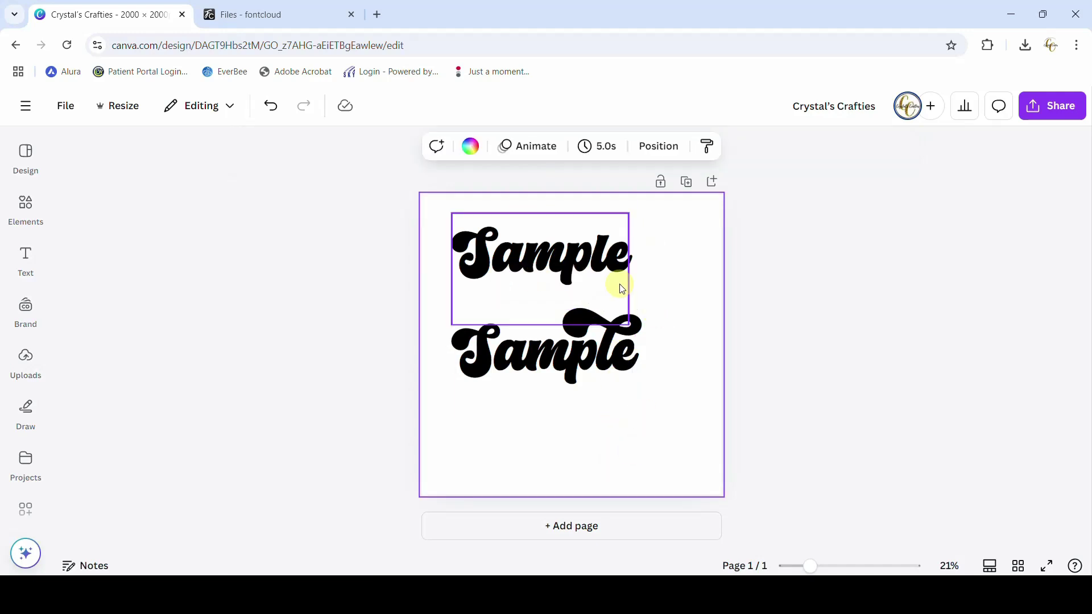